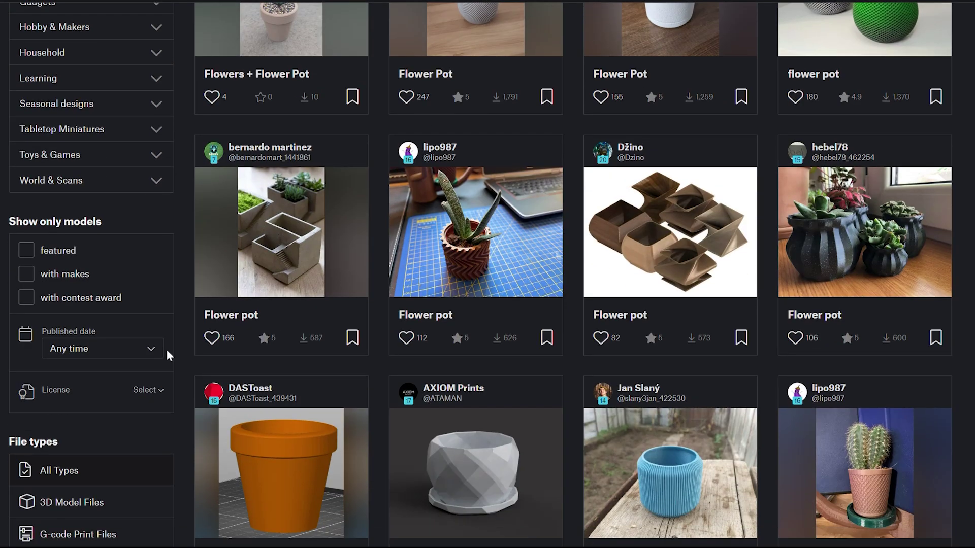
{"action": "scroll", "coordinate": [167, 350], "scroll_direction": "down", "scroll_amount": 12}
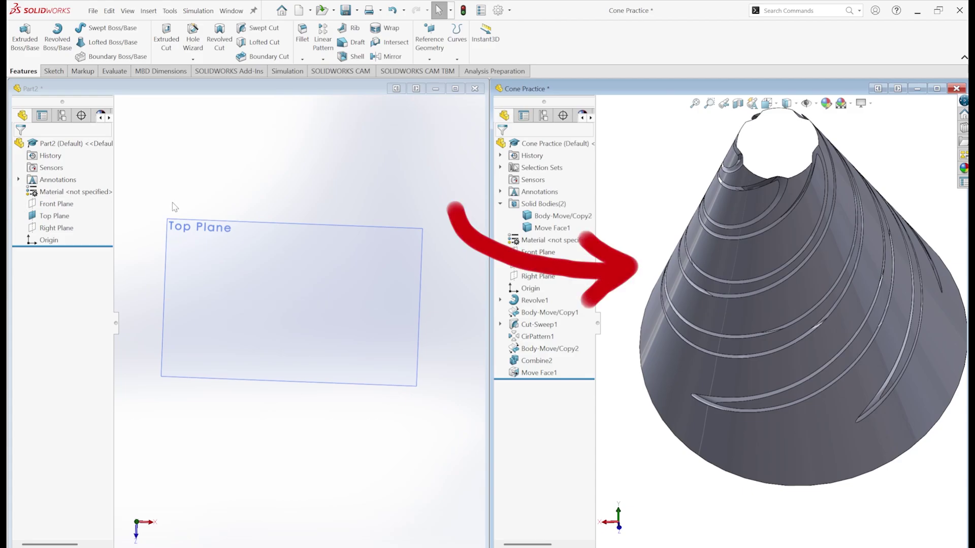
- Sketch a circle centred on the origin on the Top Plane
{"action": "key", "text": "c"}
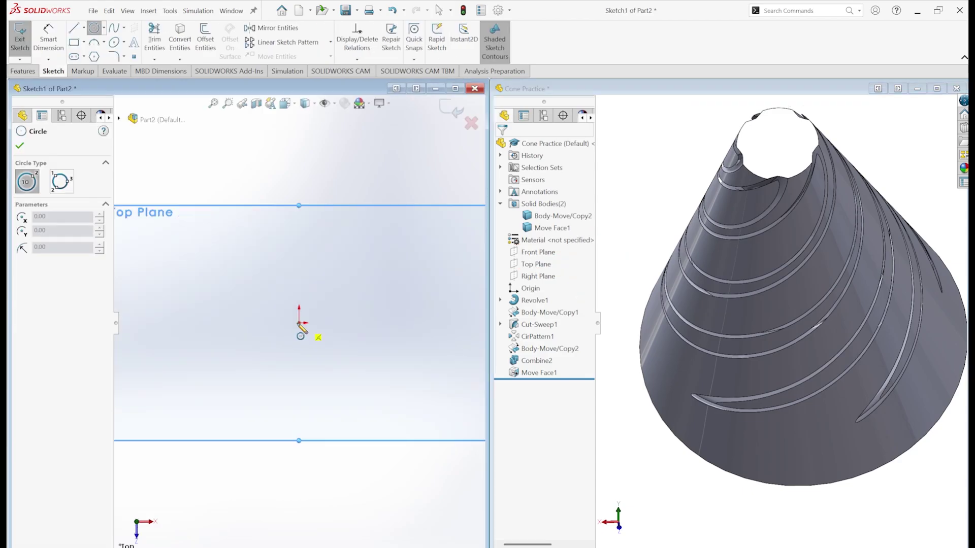
{"action": "left_click", "coordinate": [300, 323]}
{"action": "left_click", "coordinate": [376, 318]}
{"action": "mouse_move", "coordinate": [736, 386]}
{"action": "middle_mouse_down"}
{"action": "mouse_move", "coordinate": [682, 409]}
{"action": "mouse_move", "coordinate": [573, 423]}
{"action": "middle_mouse_up"}
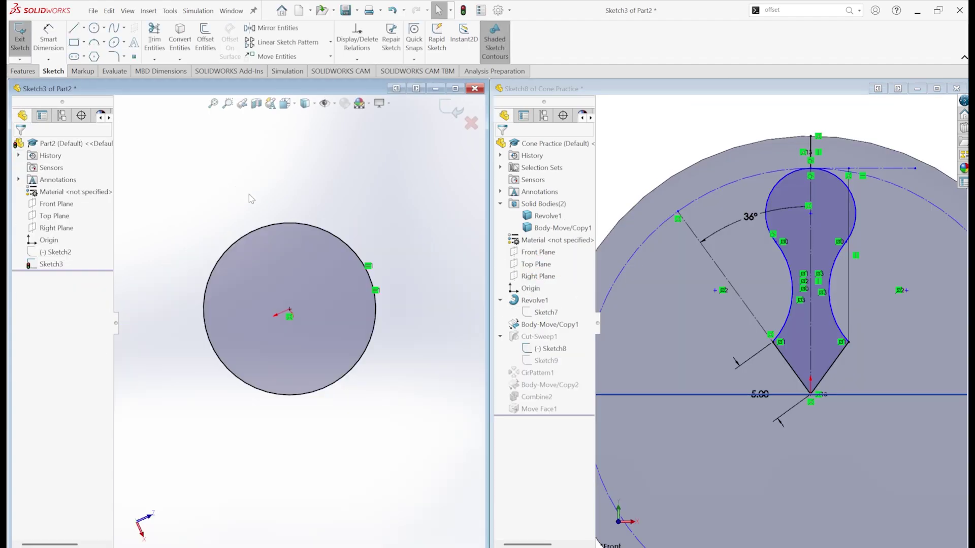
- Extrude the circular contour upward into a solid cylinder using a blind end condition
{"action": "left_click", "coordinate": [261, 325]}
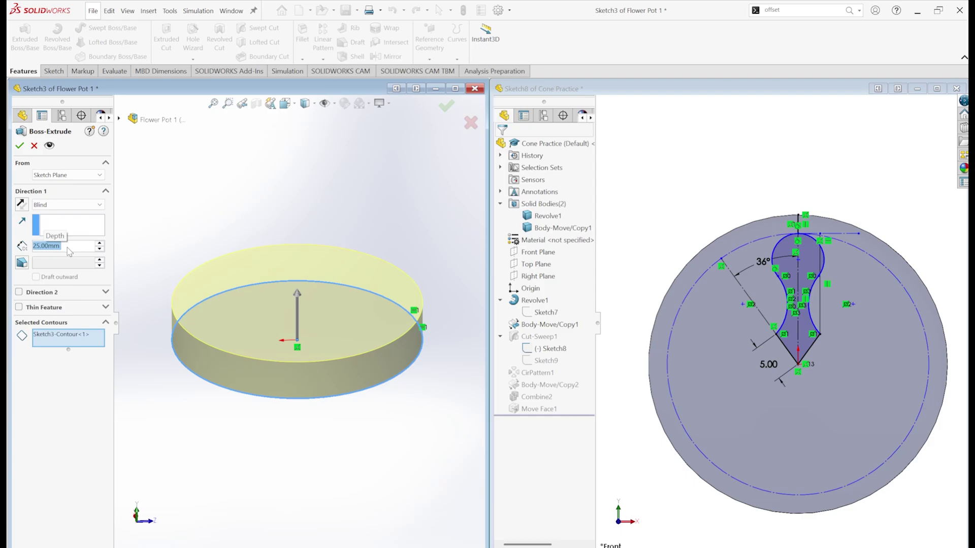
{"action": "type", "text": "3"}
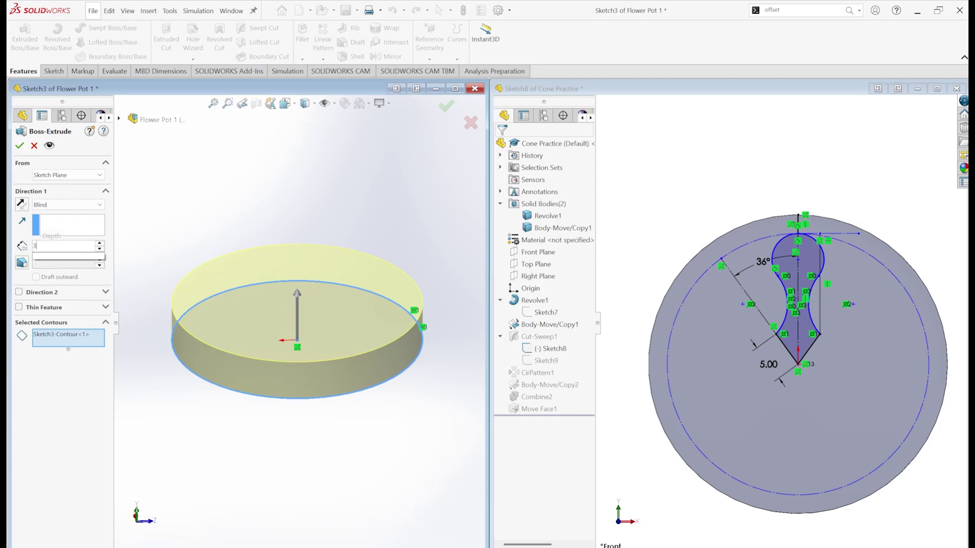
{"action": "type", "text": "0"}
{"action": "key", "text": "Return"}
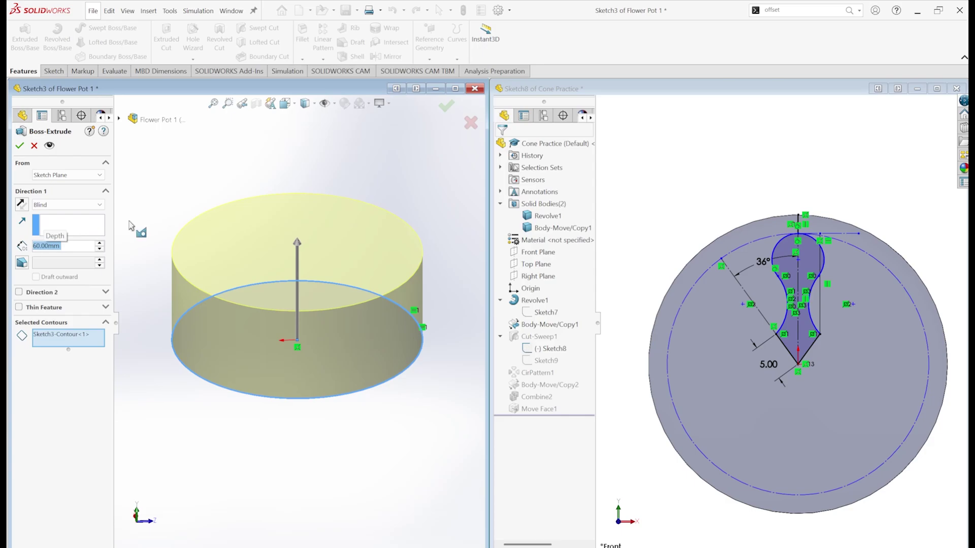
{"action": "key", "text": "Up"}
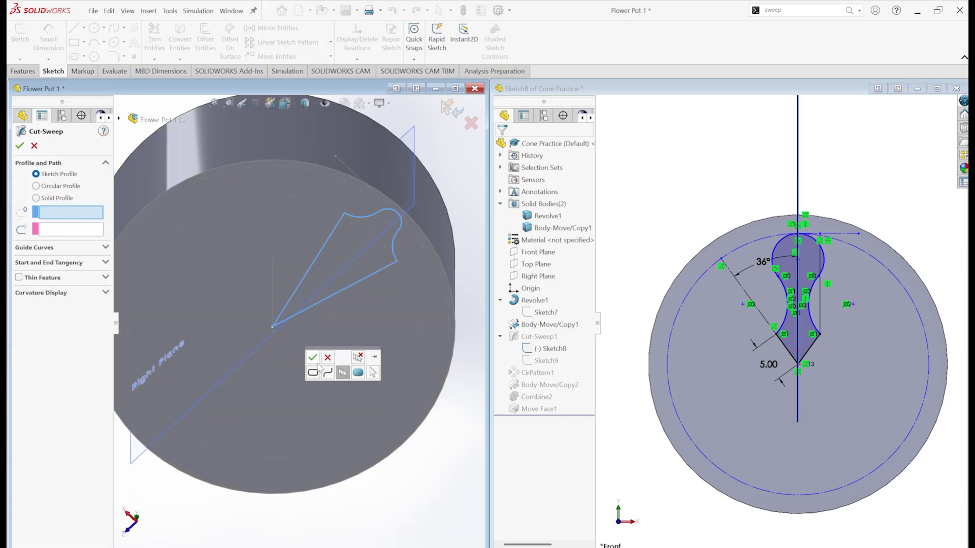
- Try to define a swept cut using the closed lobe-shaped profile on the cylinder's base and Sketch4 as the path
{"action": "left_click", "coordinate": [312, 357]}
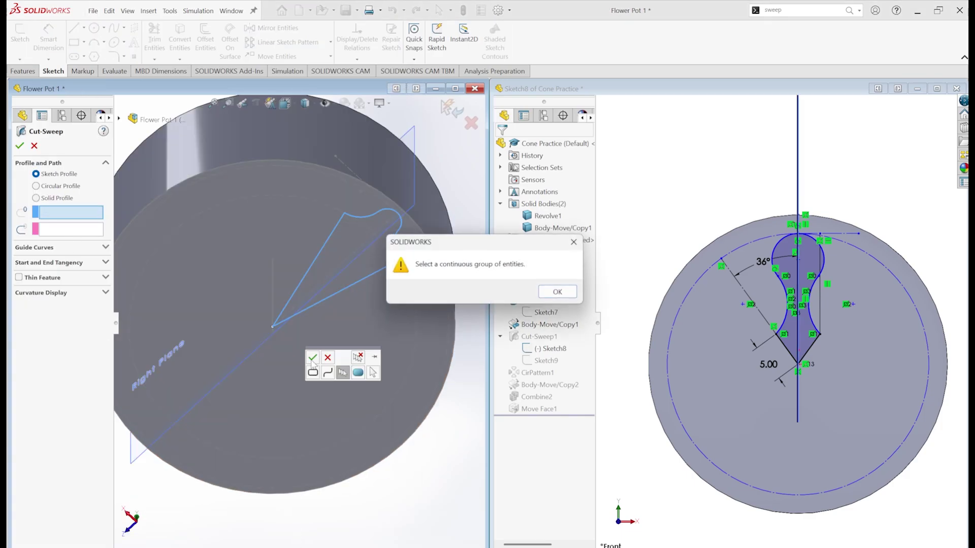
{"action": "left_click", "coordinate": [557, 293]}
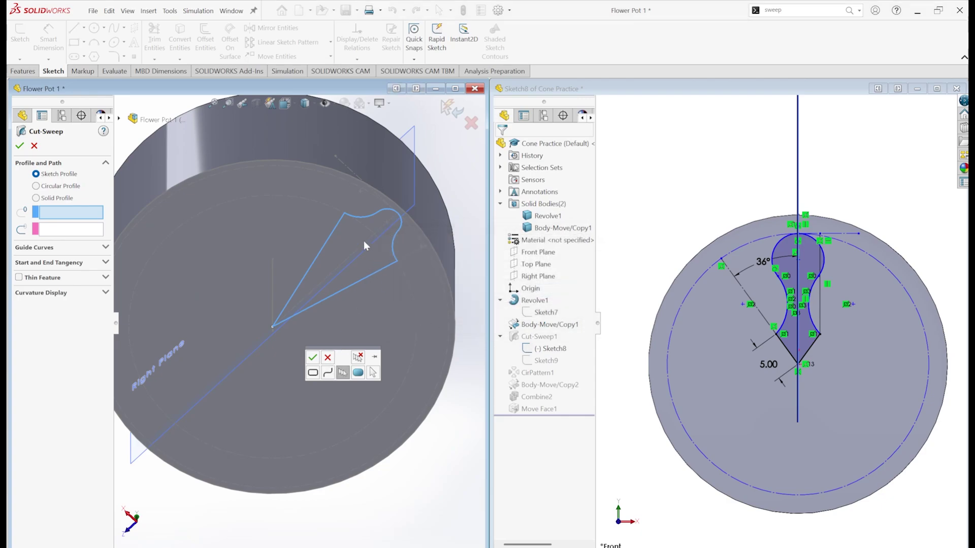
{"action": "scroll", "coordinate": [364, 240], "scroll_direction": "up", "scroll_amount": 3}
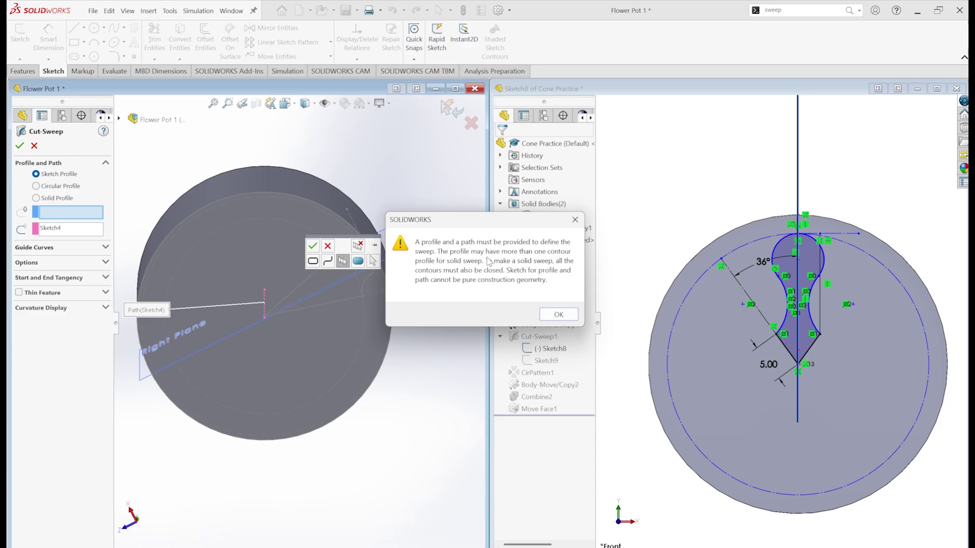
{"action": "key", "text": "Return"}
{"action": "scroll", "coordinate": [315, 254], "scroll_direction": "down", "scroll_amount": 5}
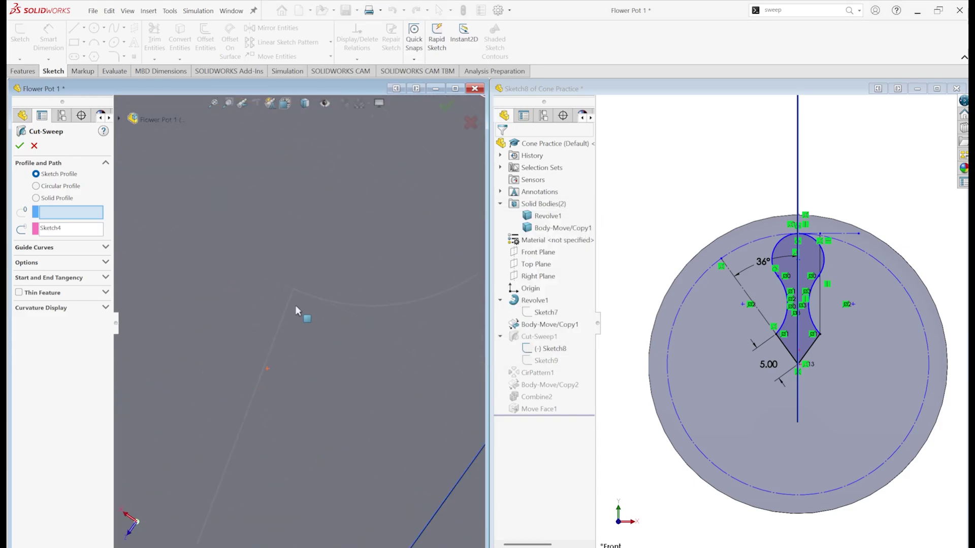
{"action": "scroll", "coordinate": [295, 306], "scroll_direction": "up", "scroll_amount": 5}
{"action": "mouse_move", "coordinate": [295, 306]}
{"action": "middle_mouse_down"}
{"action": "mouse_move", "coordinate": [323, 328]}
{"action": "mouse_move", "coordinate": [386, 289]}
{"action": "middle_mouse_up"}
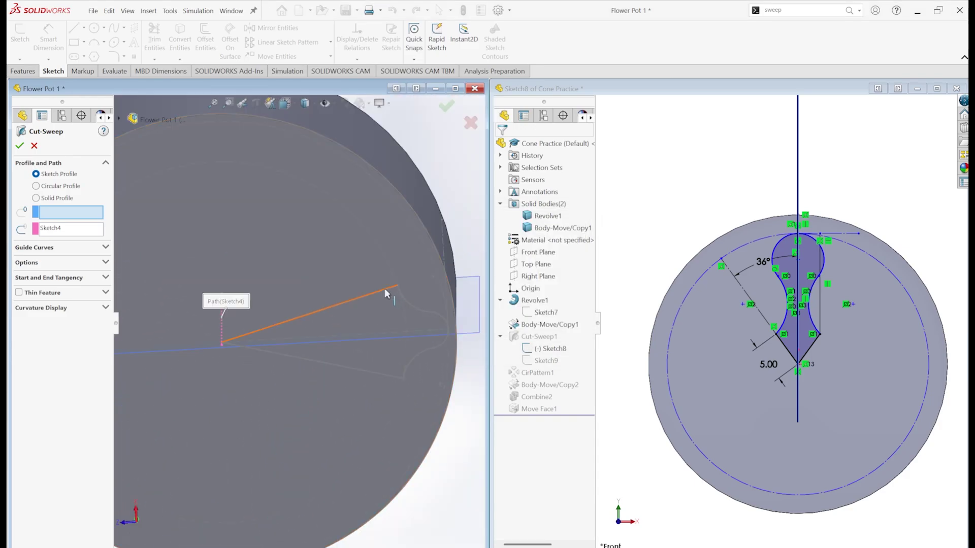
{"action": "right_click", "coordinate": [248, 366]}
{"action": "left_click", "coordinate": [553, 316]}
{"action": "left_click", "coordinate": [31, 118]}
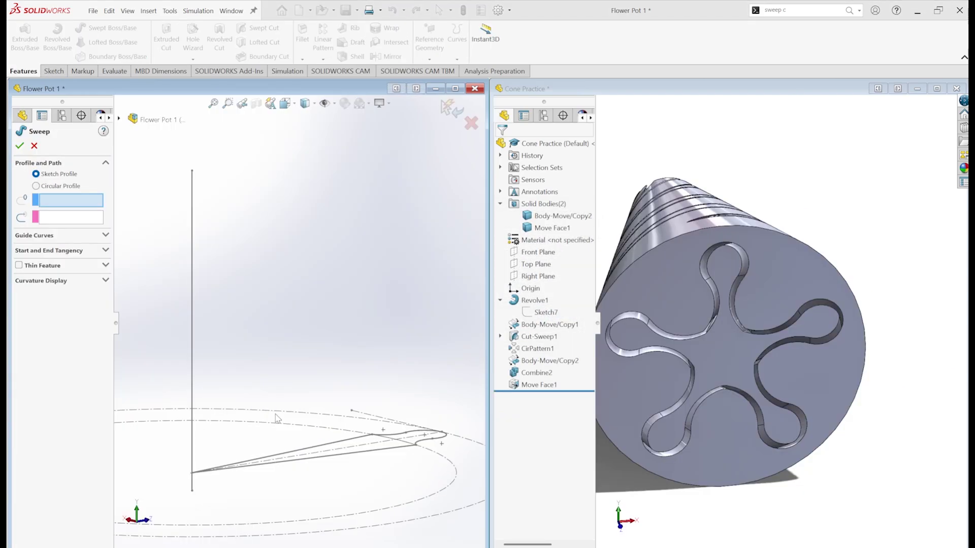
{"action": "middle_click_drag", "start_coordinate": [268, 400], "coordinate": [257, 391]}
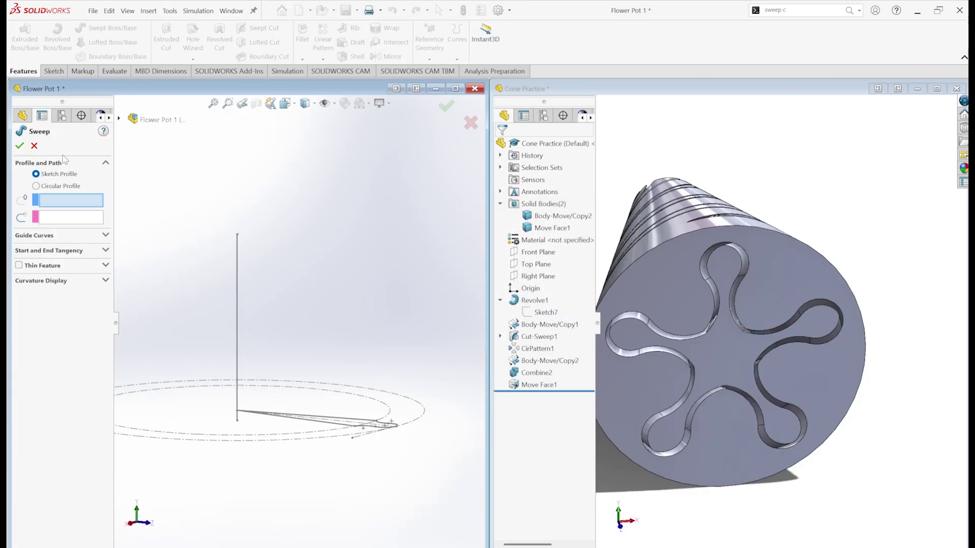
{"action": "left_click", "coordinate": [34, 148]}
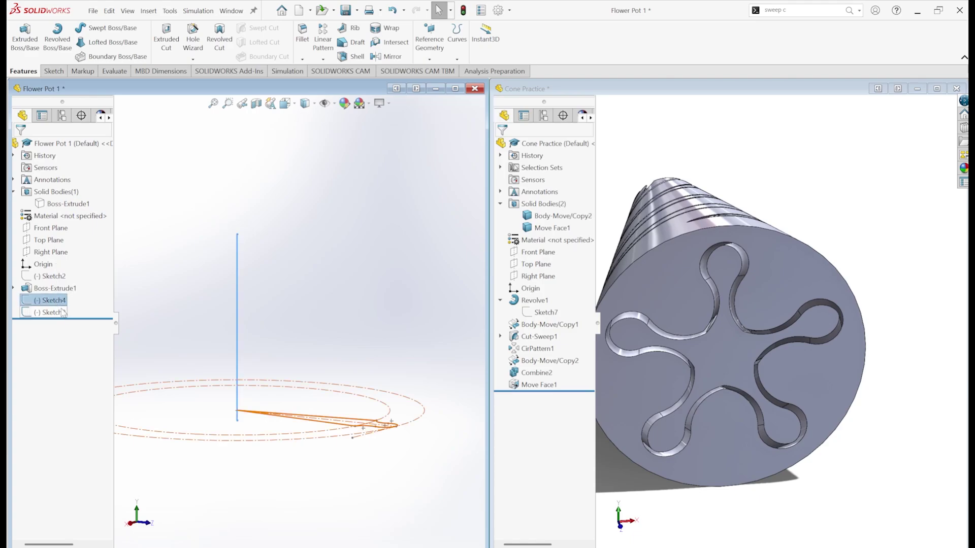
{"action": "right_click", "coordinate": [55, 302]}
{"action": "key", "text": "Escape"}
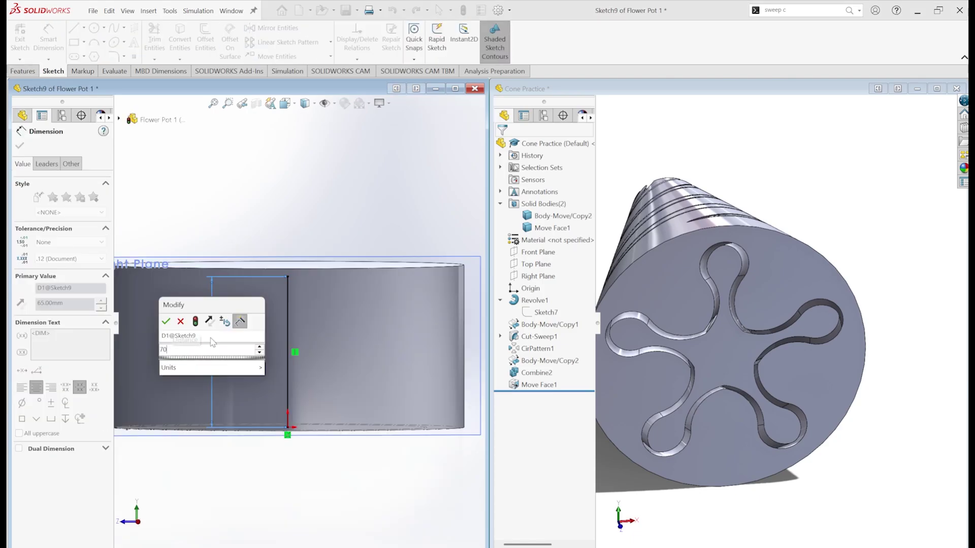
- Set the vertical path line's length to 70 mm and use it as the path for the lobe profile's swept cut
{"action": "key", "text": "Return"}
{"action": "left_click", "coordinate": [304, 385]}
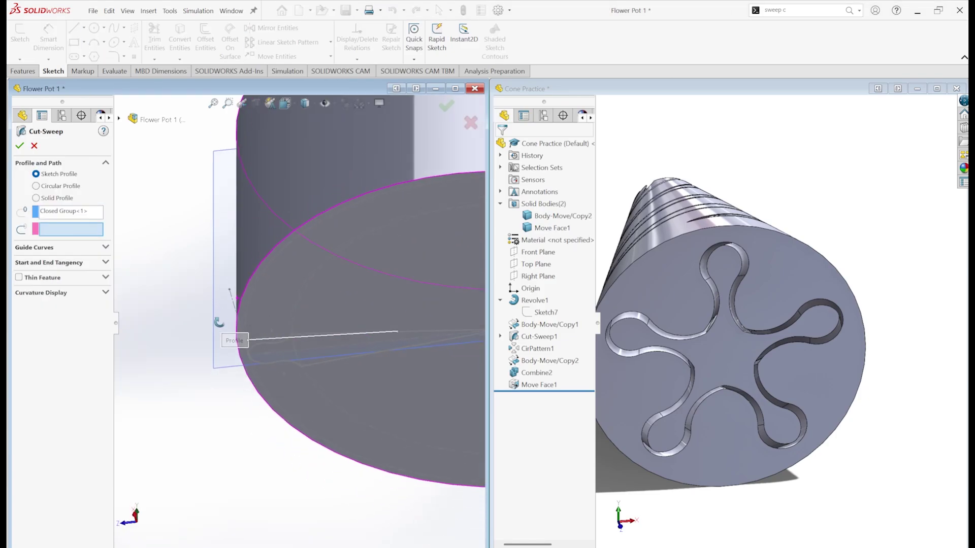
{"action": "left_click", "coordinate": [365, 315]}
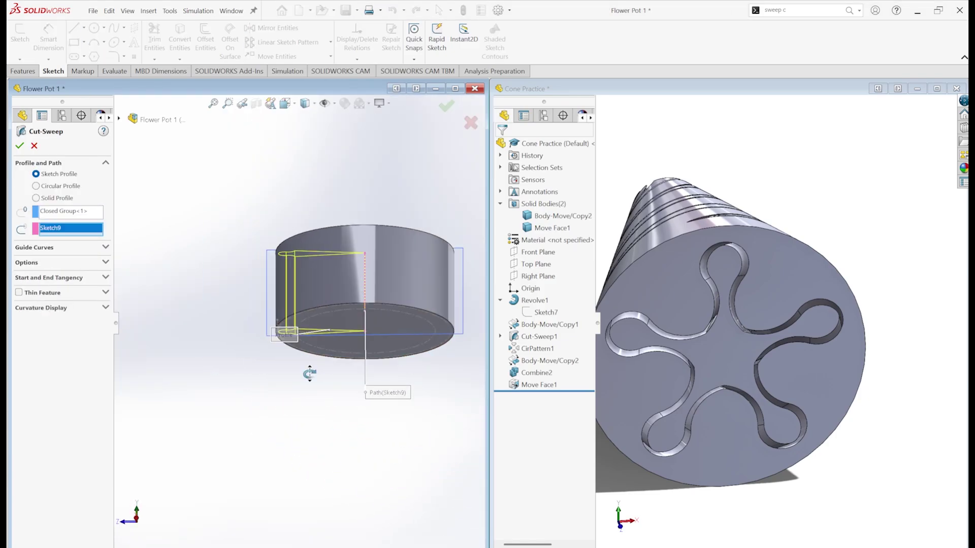
- Keep the swept cut's profile orientation on Follow Path, set the profile twist to Specify Twist Value, and create the cut
{"action": "left_click", "coordinate": [46, 262]}
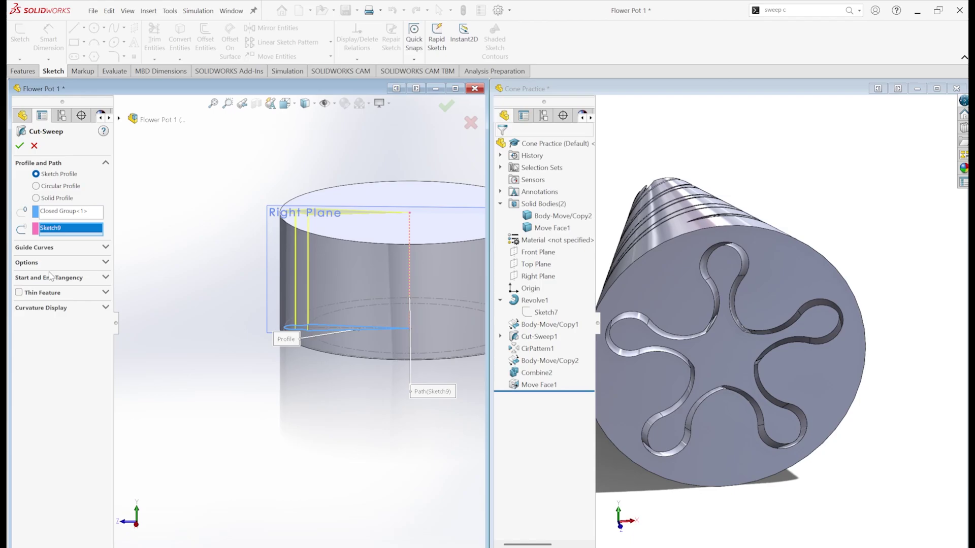
{"action": "left_click", "coordinate": [72, 251]}
{"action": "left_click", "coordinate": [72, 251]}
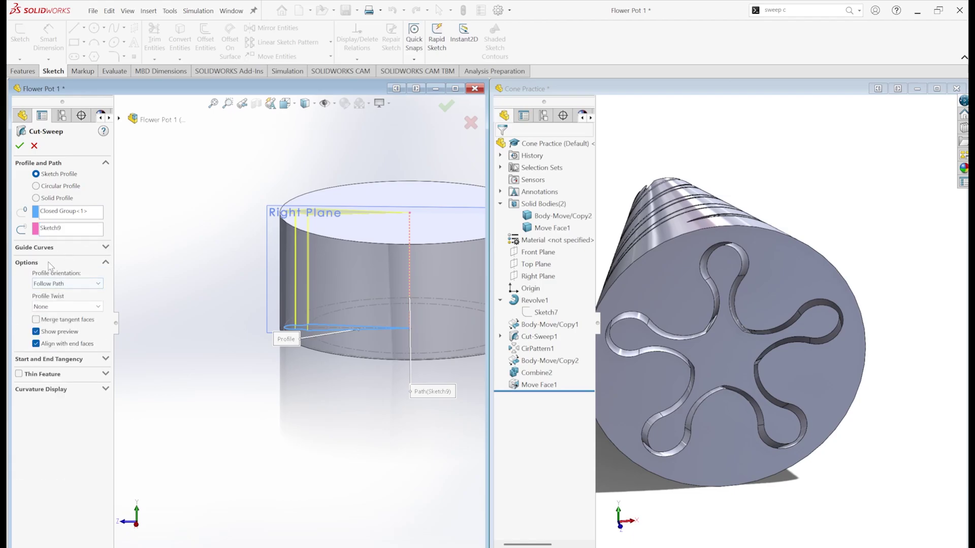
{"action": "left_click", "coordinate": [49, 283]}
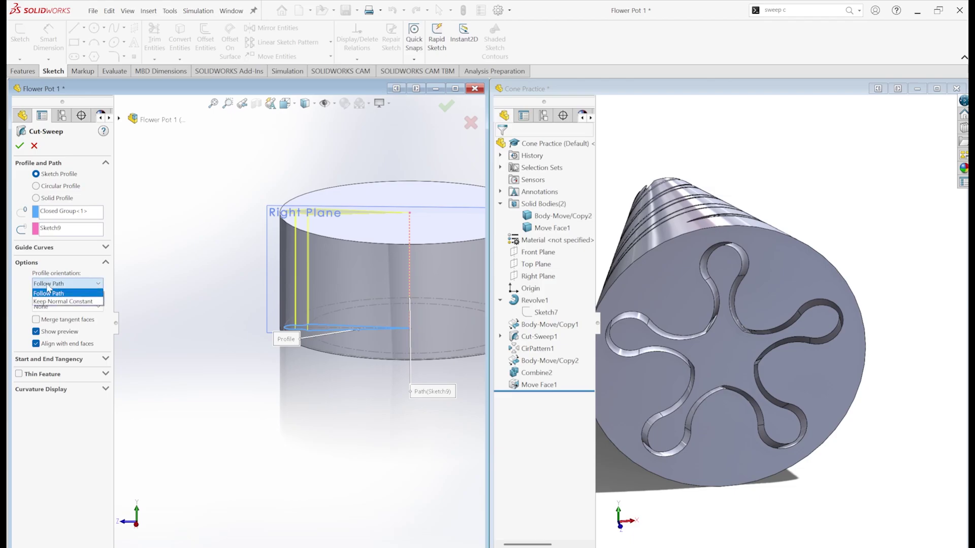
{"action": "left_click", "coordinate": [48, 289]}
{"action": "left_click", "coordinate": [38, 307]}
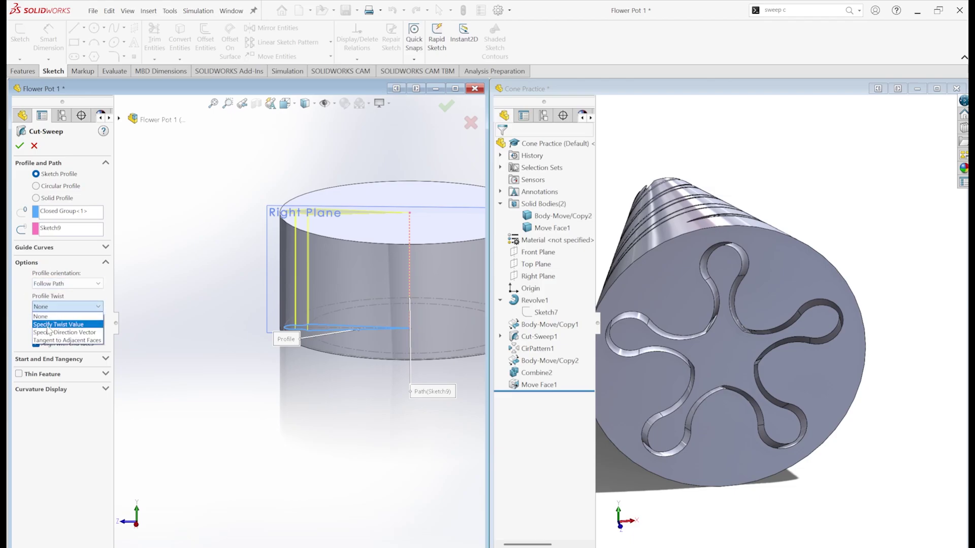
{"action": "left_click", "coordinate": [48, 326]}
{"action": "left_click", "coordinate": [19, 146]}
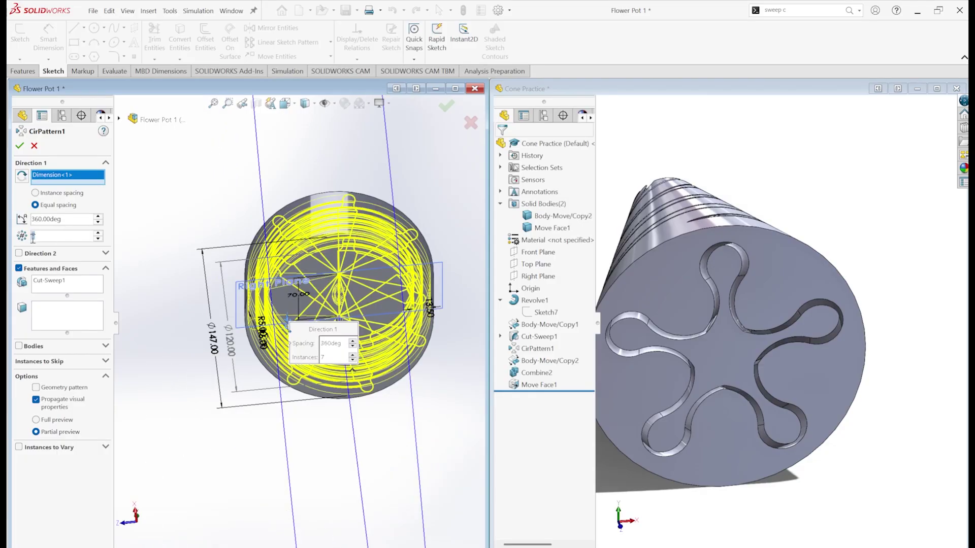
- Pattern the swept cut circularly with equal spacing over 360 degrees and make one copy of the patterned body
{"action": "left_click", "coordinate": [19, 146]}
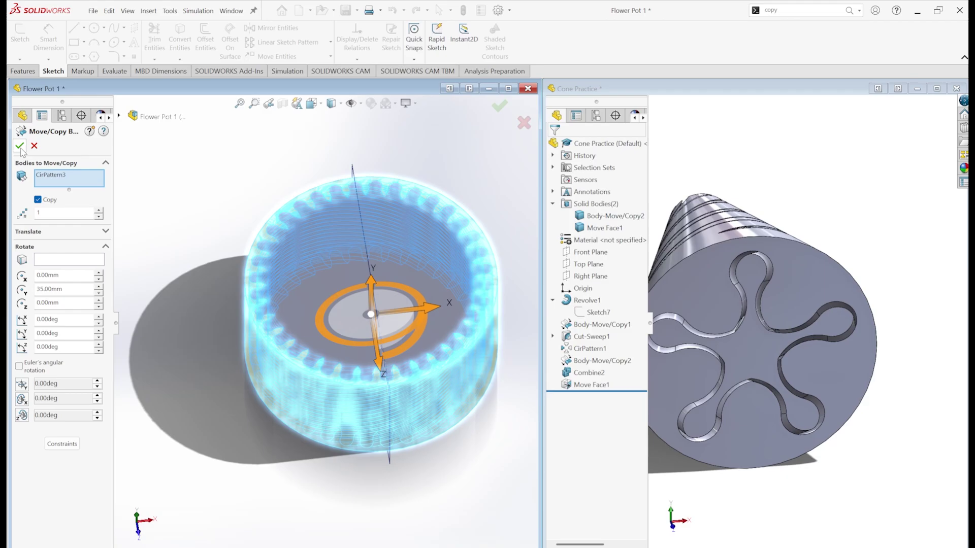
{"action": "left_click", "coordinate": [20, 147]}
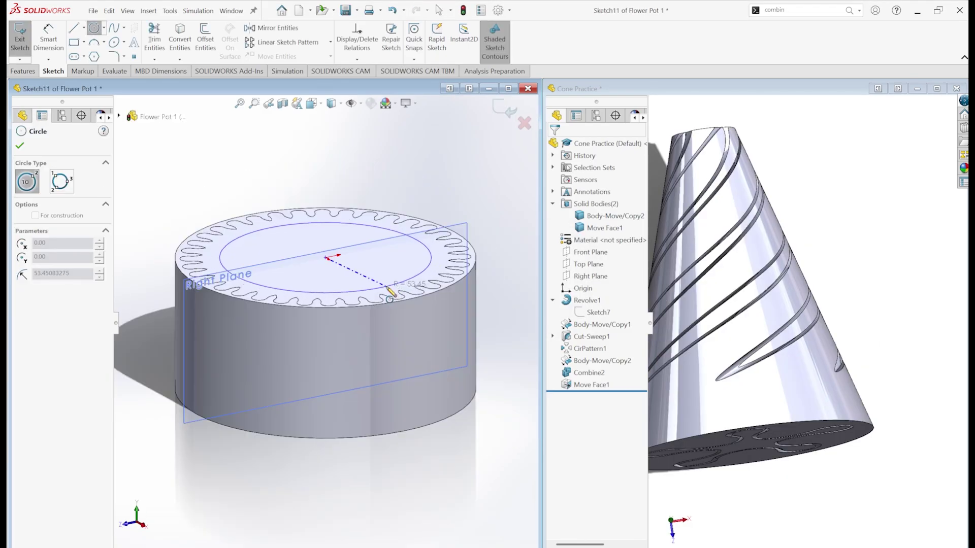
- Sketch a centred circle inside the ring of flutes on the top face and cut it 70 mm deep
{"action": "left_click", "coordinate": [434, 234]}
{"action": "left_click", "coordinate": [148, 10]}
{"action": "mouse_move", "coordinate": [161, 43]}
{"action": "left_click", "coordinate": [283, 42]}
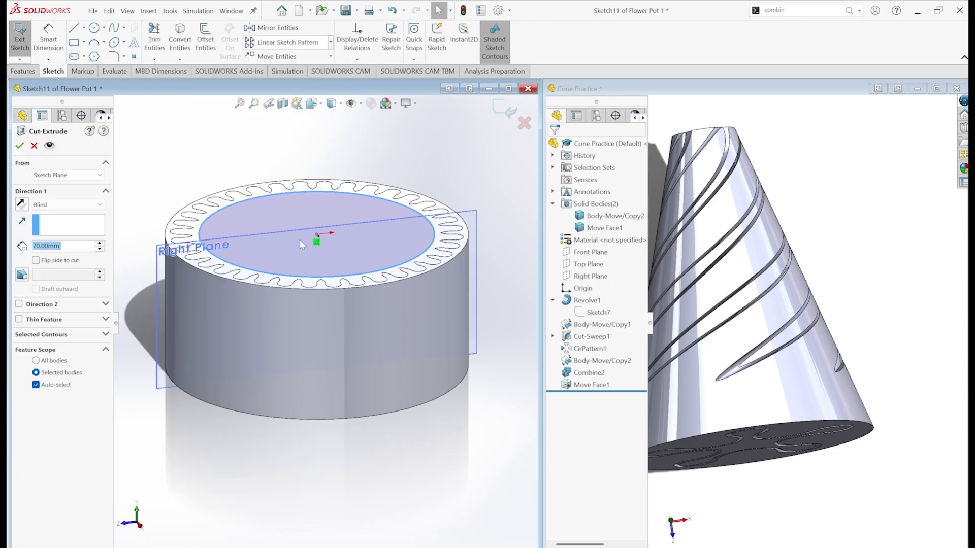
{"action": "left_click", "coordinate": [21, 147]}
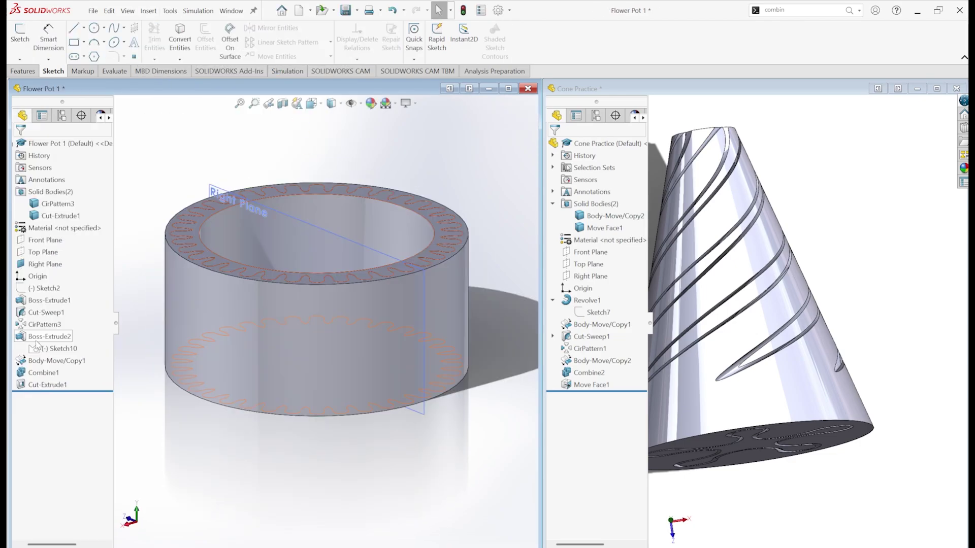
{"action": "left_click", "coordinate": [36, 342]}
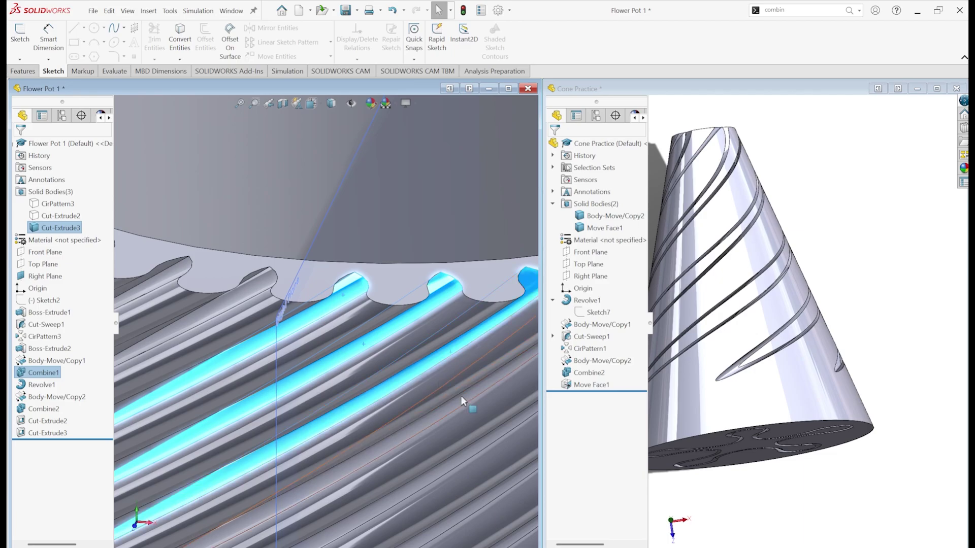
- Offset the selected fluted faces of the Cut-Extrude3 body by 0.4 mm in the flipped direction with Move Face
{"action": "key", "text": "ctrl+4"}
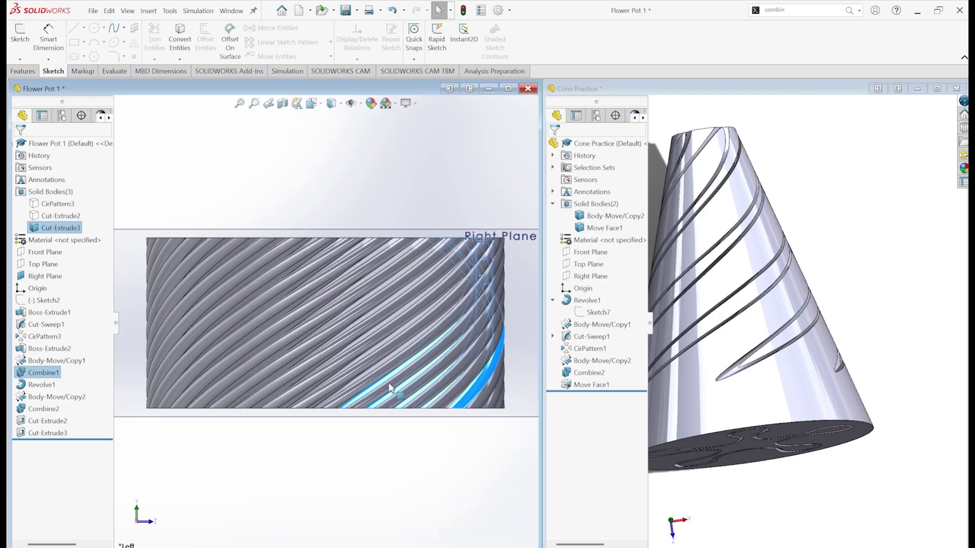
{"action": "middle_click_drag", "start_coordinate": [426, 287], "coordinate": [324, 192]}
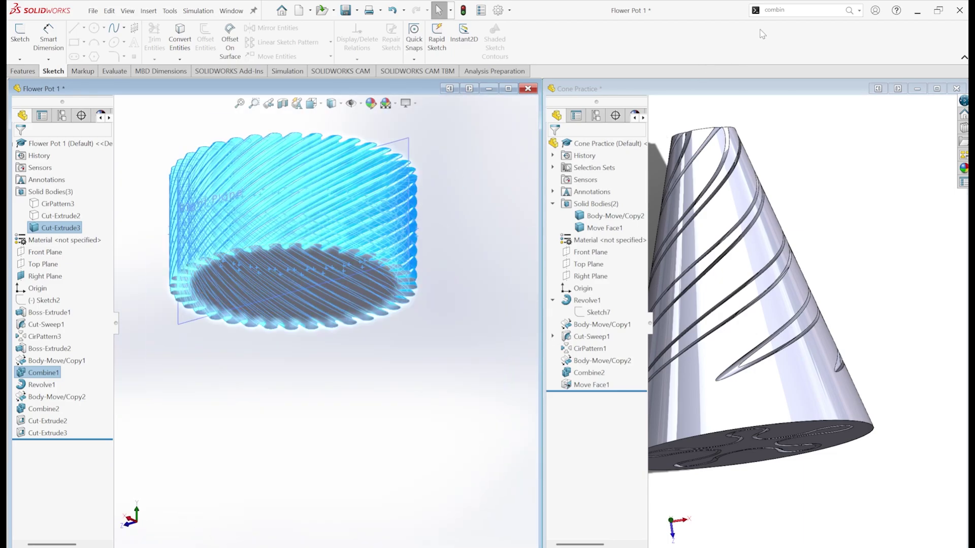
{"action": "type", "text": "mov"}
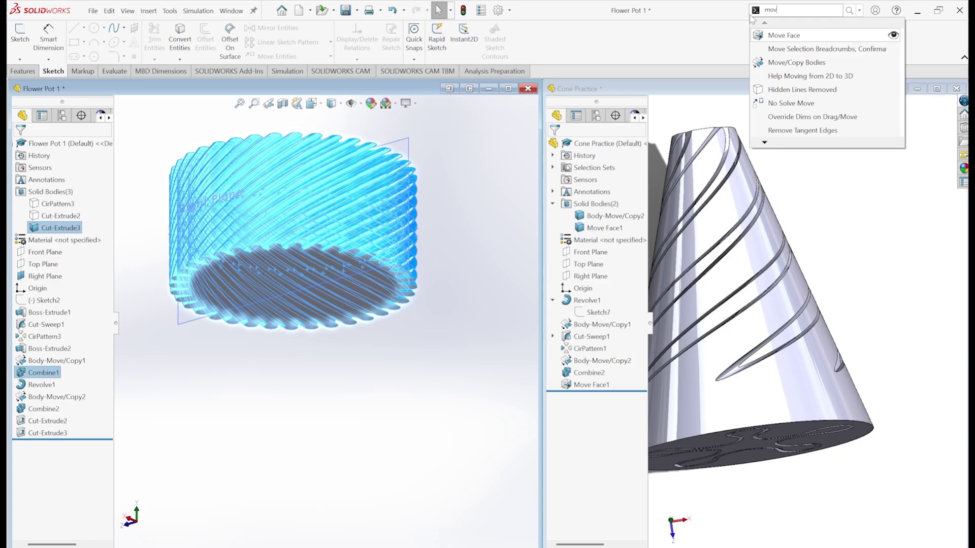
{"action": "type", "text": "e"}
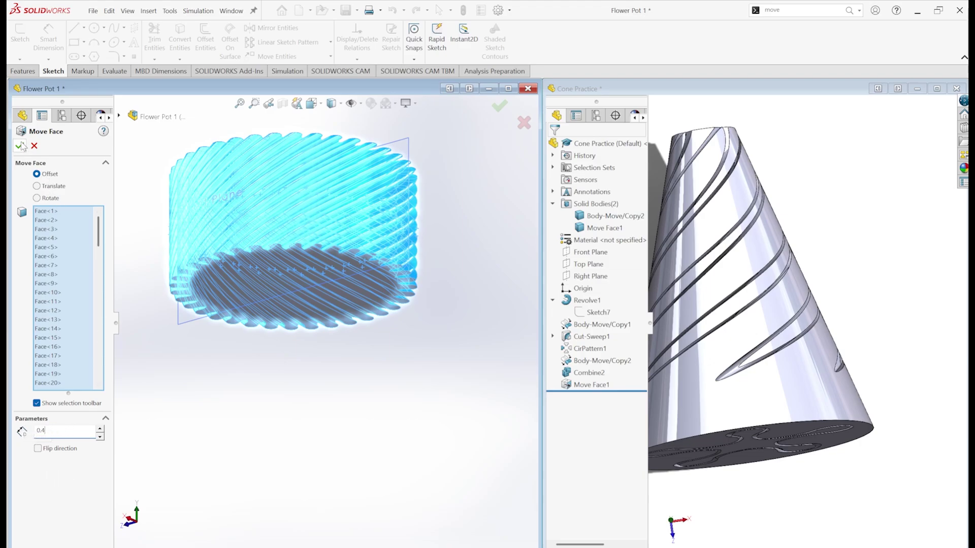
{"action": "left_click", "coordinate": [44, 447]}
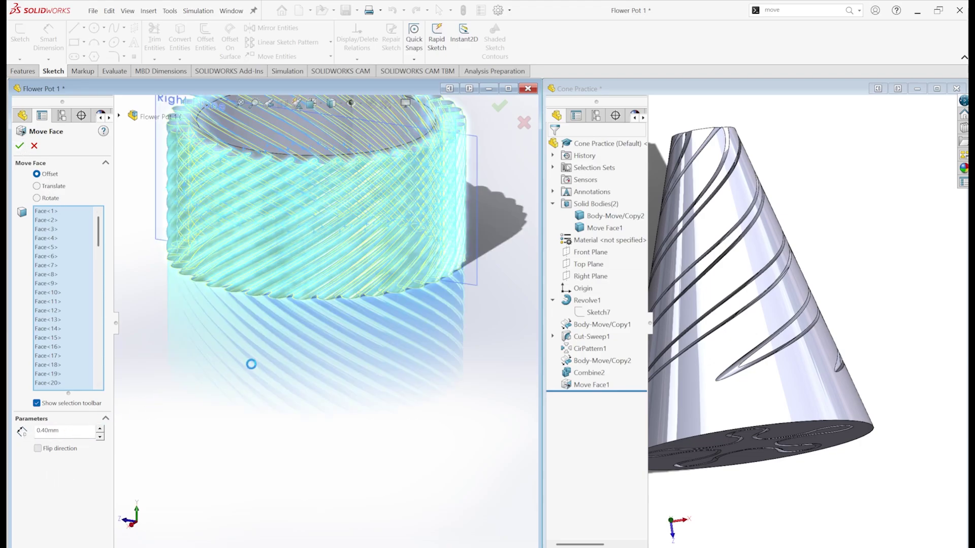
{"action": "middle_click_drag", "start_coordinate": [244, 378], "coordinate": [226, 426]}
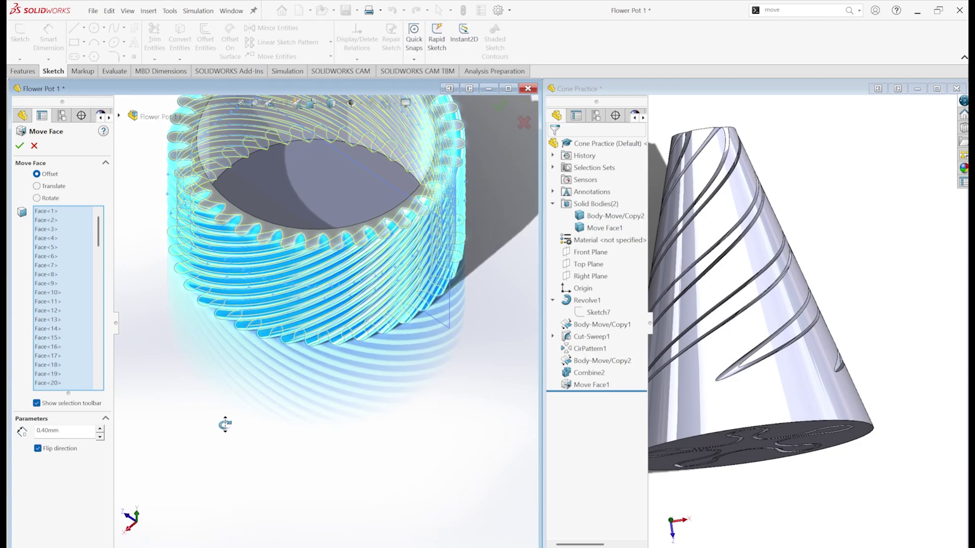
{"action": "left_click", "coordinate": [19, 146]}
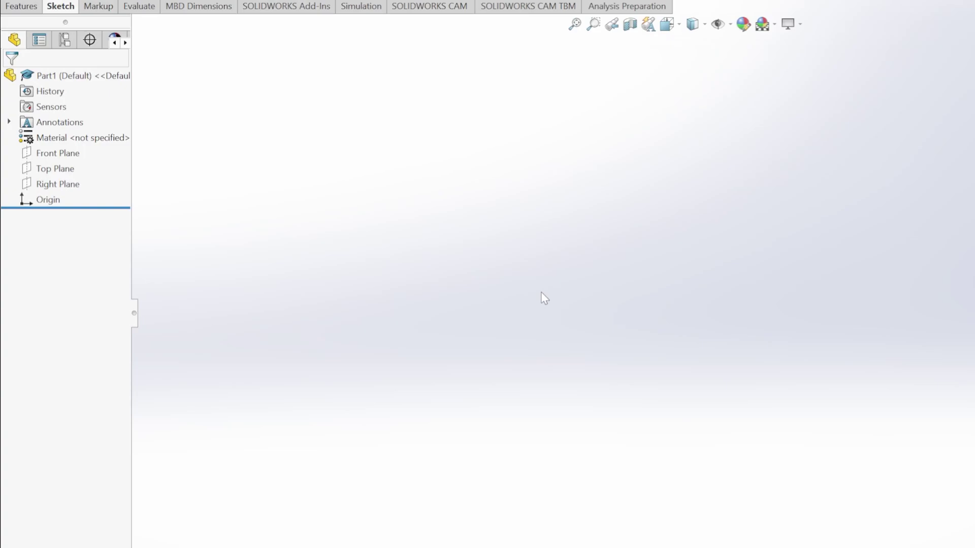
- Sketch a circle centred on the origin in the empty part
{"action": "key", "text": "ctrl+shift+s"}
{"action": "key", "text": "c"}
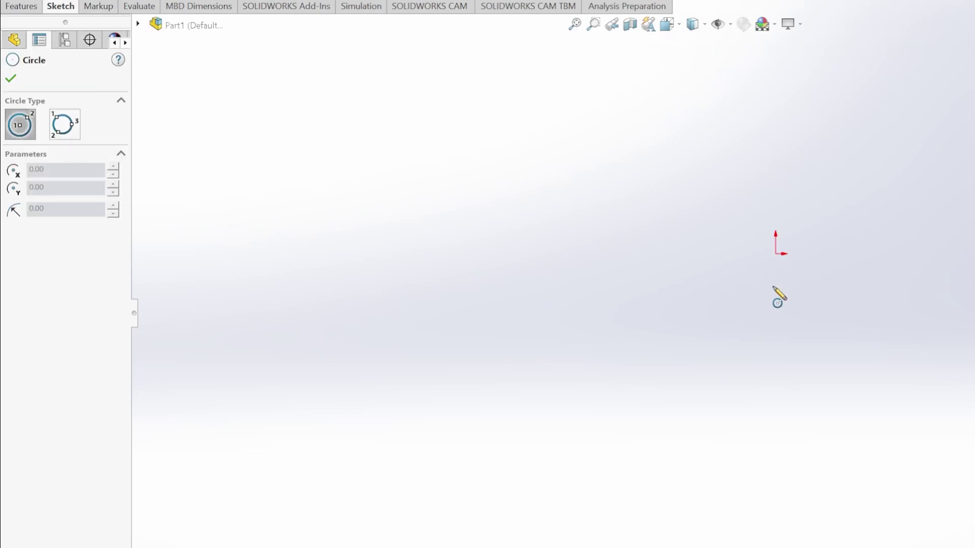
{"action": "left_click", "coordinate": [776, 253]}
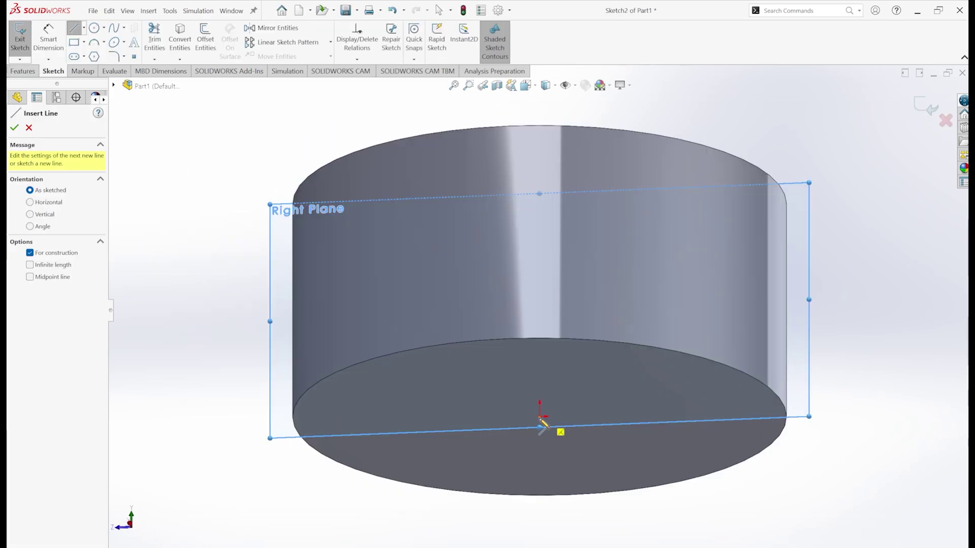
- On the Right Plane, sketch a vertical construction line from the origin and a six-sided inscribed-circle polygon centred on the line's midpoint
{"action": "left_click", "coordinate": [540, 412]}
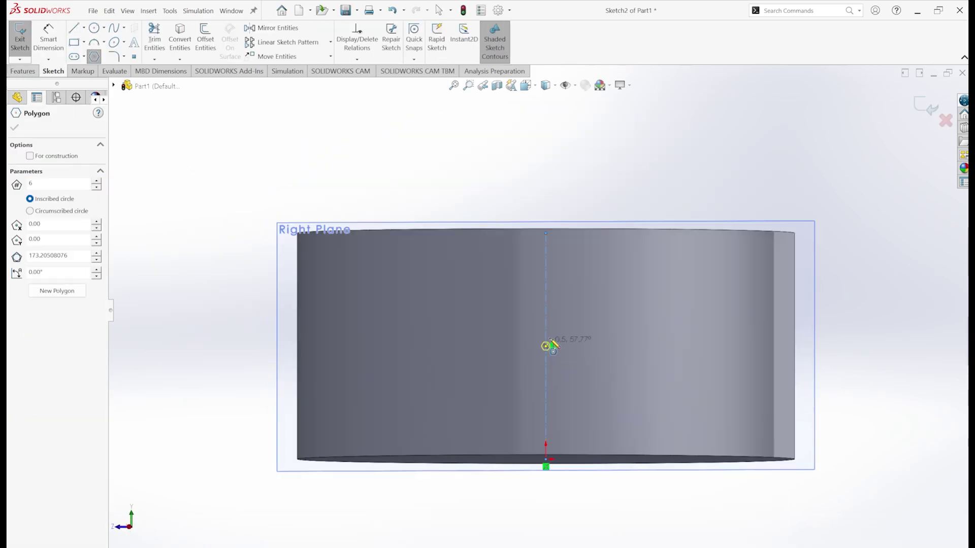
{"action": "left_click", "coordinate": [546, 346]}
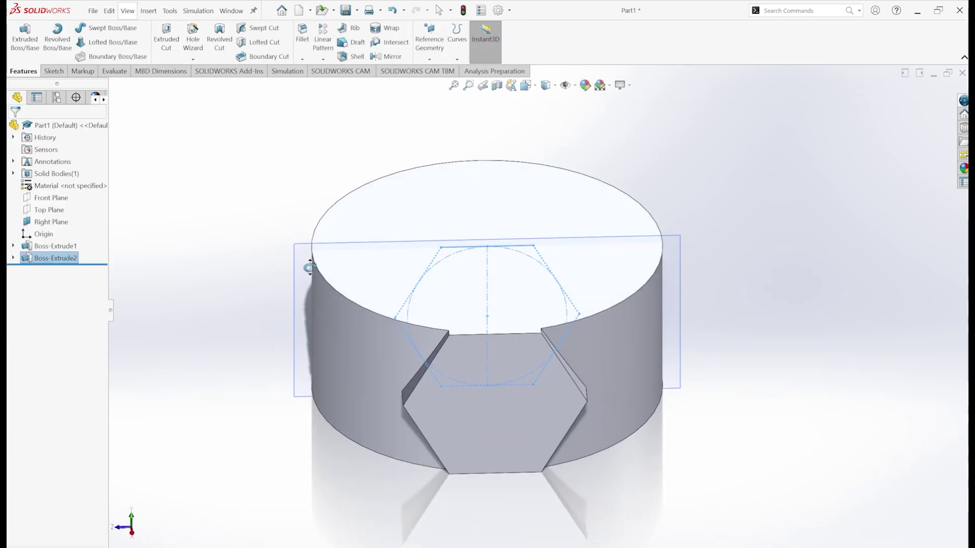
- Pattern the hexagonal boss circularly around the cylinder with 36 equally spaced instances over 360 degrees
{"action": "middle_click_drag", "start_coordinate": [345, 203], "coordinate": [311, 198]}
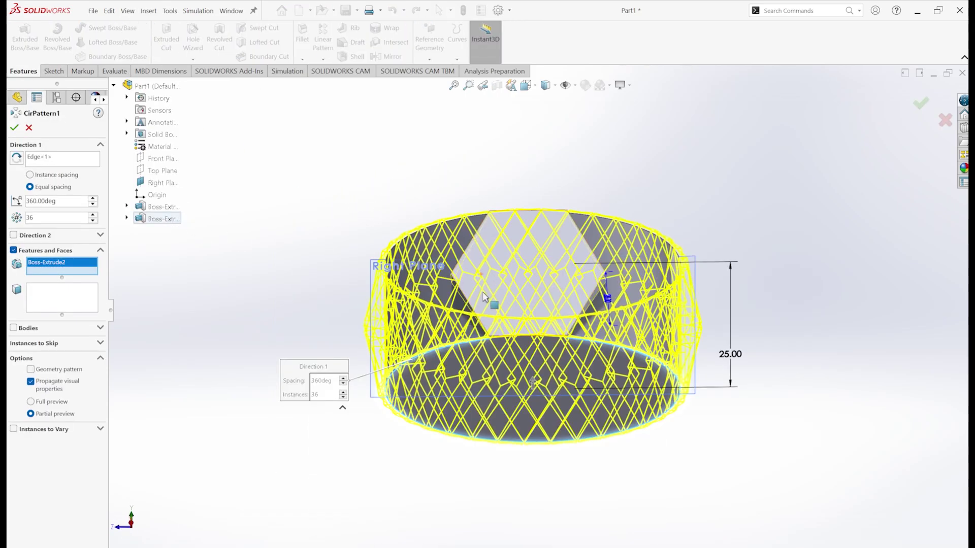
{"action": "key", "text": "Return"}
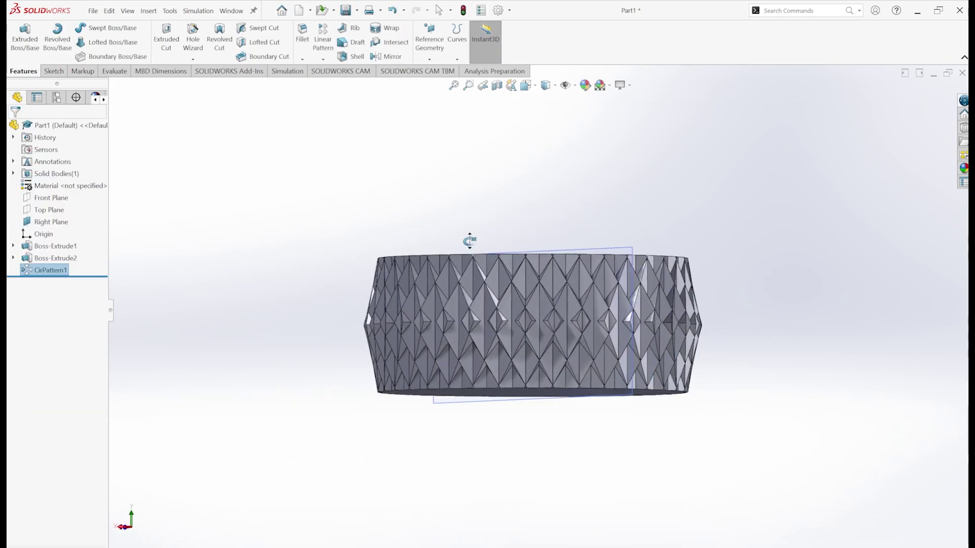
{"action": "middle_click_drag", "start_coordinate": [467, 239], "coordinate": [581, 233]}
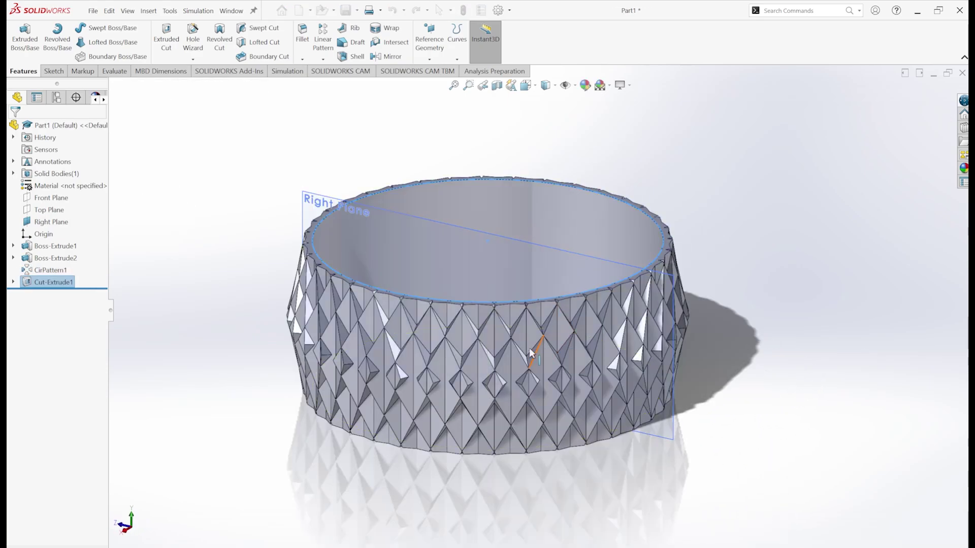
{"action": "middle_click_drag", "start_coordinate": [530, 353], "coordinate": [141, 313]}
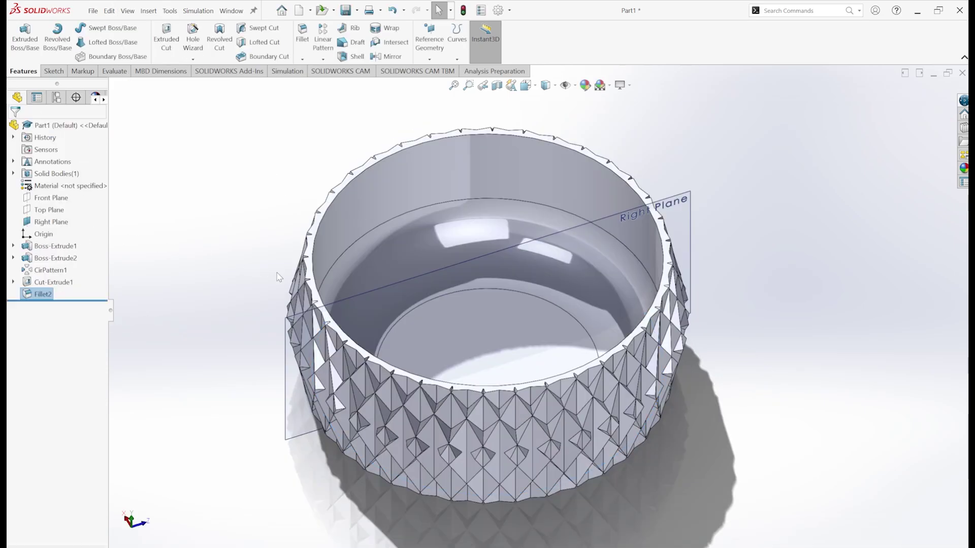
{"action": "middle_click_drag", "start_coordinate": [278, 277], "coordinate": [803, 297]}
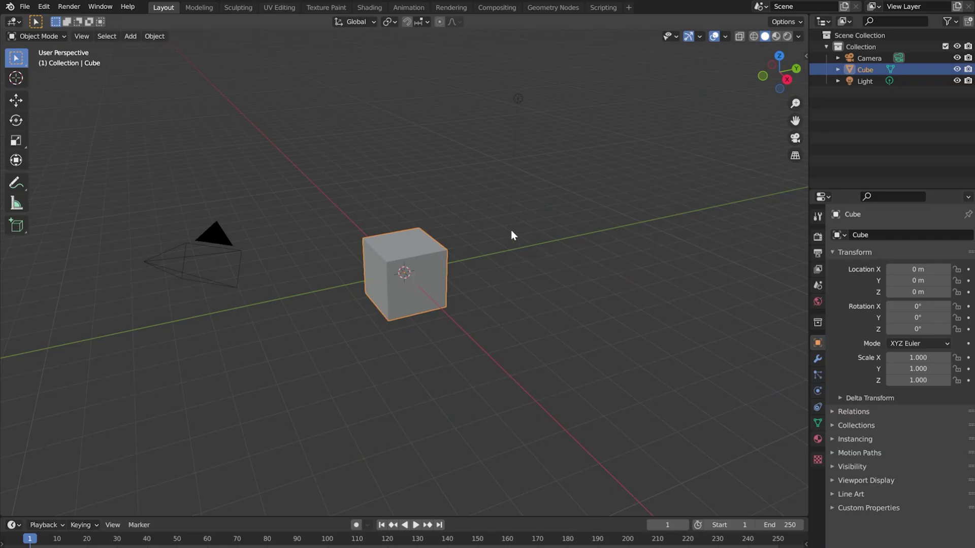
- Switch to Blender, put the cylinder in Edit Mode and select only its top face
{"action": "middle_click_drag", "start_coordinate": [457, 298], "coordinate": [376, 284]}
{"action": "middle_click_drag", "start_coordinate": [348, 250], "coordinate": [434, 210]}
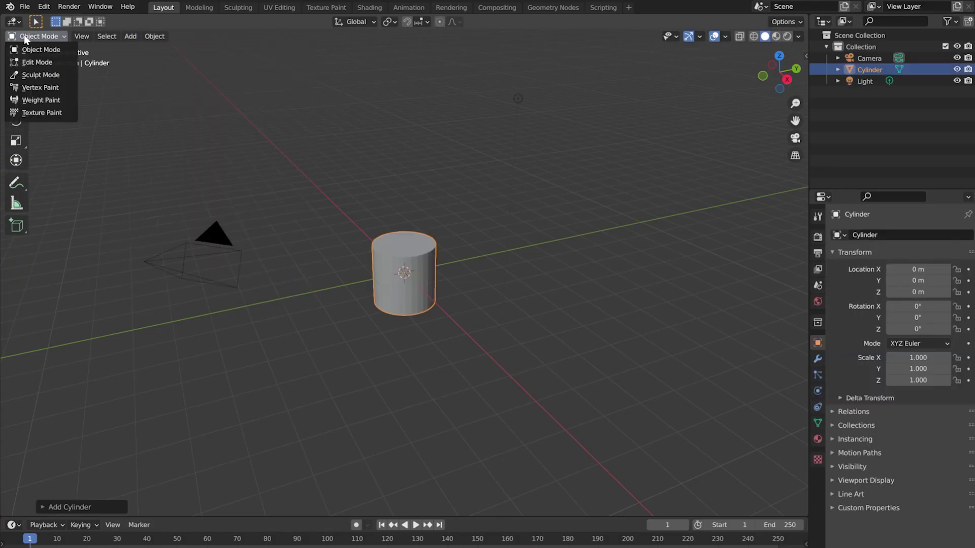
{"action": "left_click", "coordinate": [35, 63]}
{"action": "middle_click_drag", "start_coordinate": [403, 217], "coordinate": [402, 272]}
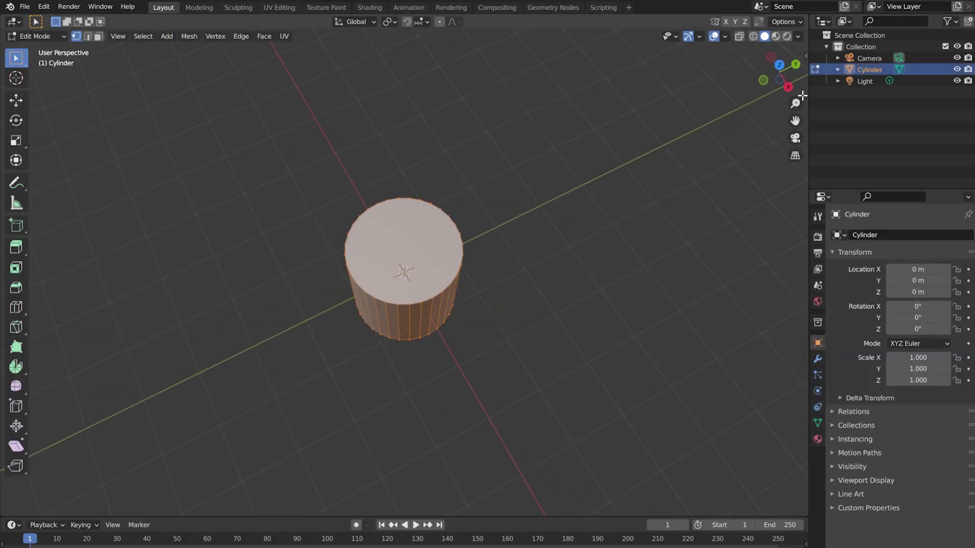
{"action": "left_click", "coordinate": [780, 70]}
{"action": "left_click_drag", "start_coordinate": [191, 387], "coordinate": [528, 196]}
{"action": "middle_click_drag", "start_coordinate": [529, 196], "coordinate": [493, 185]}
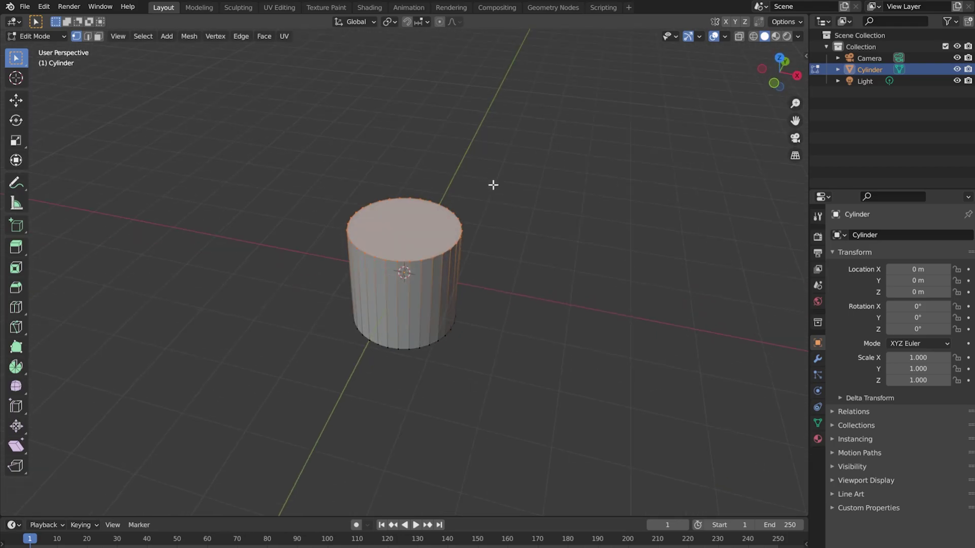
{"action": "key", "text": "g"}
{"action": "left_click", "coordinate": [265, 250]}
{"action": "key", "text": "ctrl+z"}
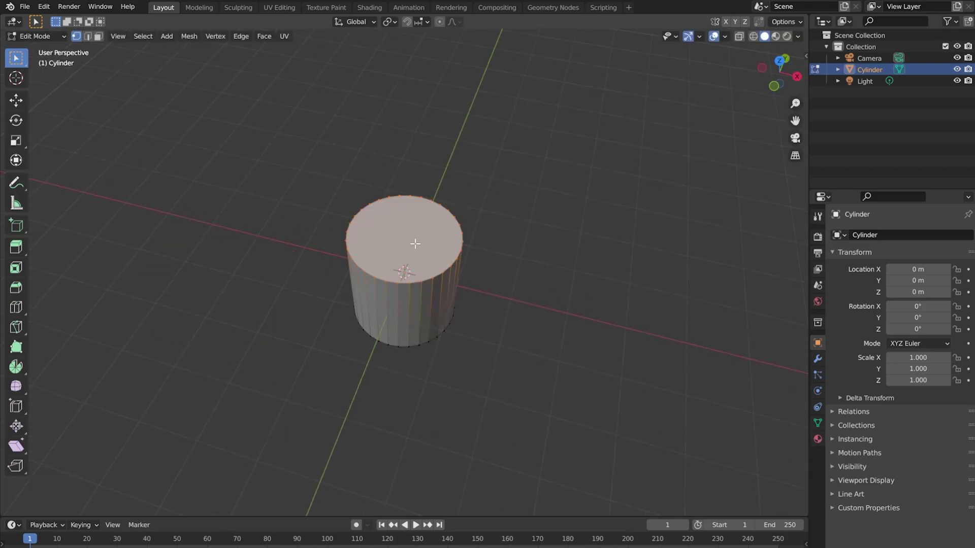
- Inset the cylinder's top face by a thin rim and extrude the inner face downward to hollow out the pot
{"action": "key", "text": "i"}
{"action": "left_click", "coordinate": [409, 238]}
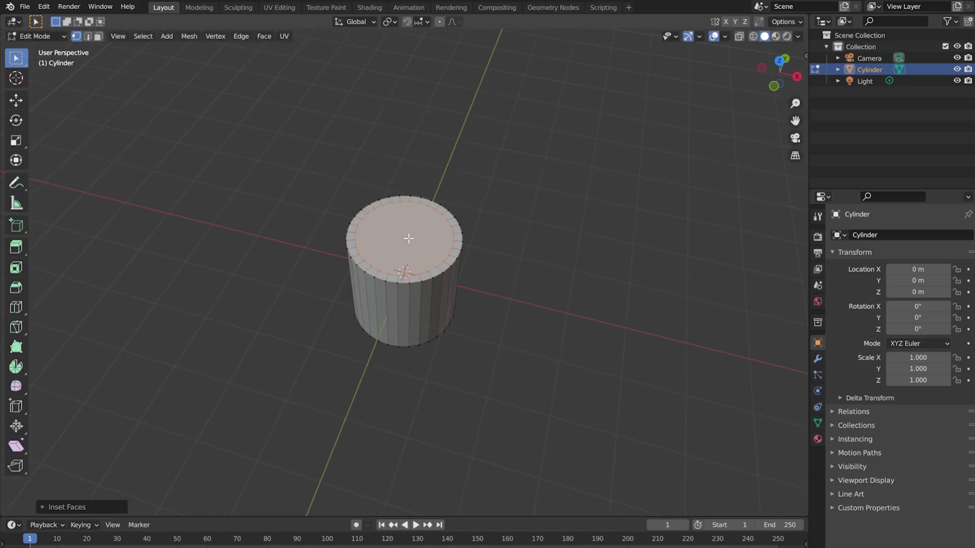
{"action": "scroll", "coordinate": [407, 240], "scroll_direction": "up", "scroll_amount": 3}
{"action": "scroll", "coordinate": [406, 244], "scroll_direction": "up", "scroll_amount": 2}
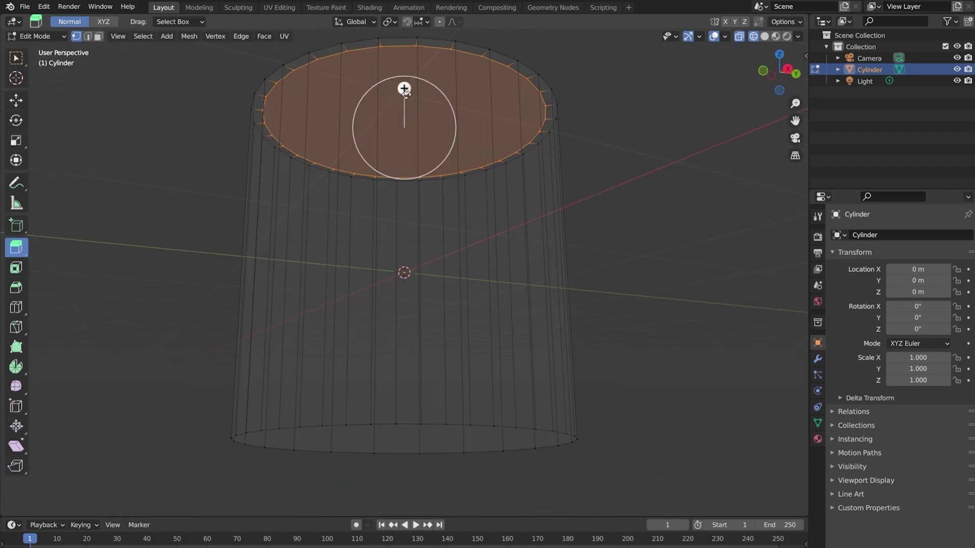
{"action": "left_click_drag", "start_coordinate": [403, 87], "coordinate": [386, 386]}
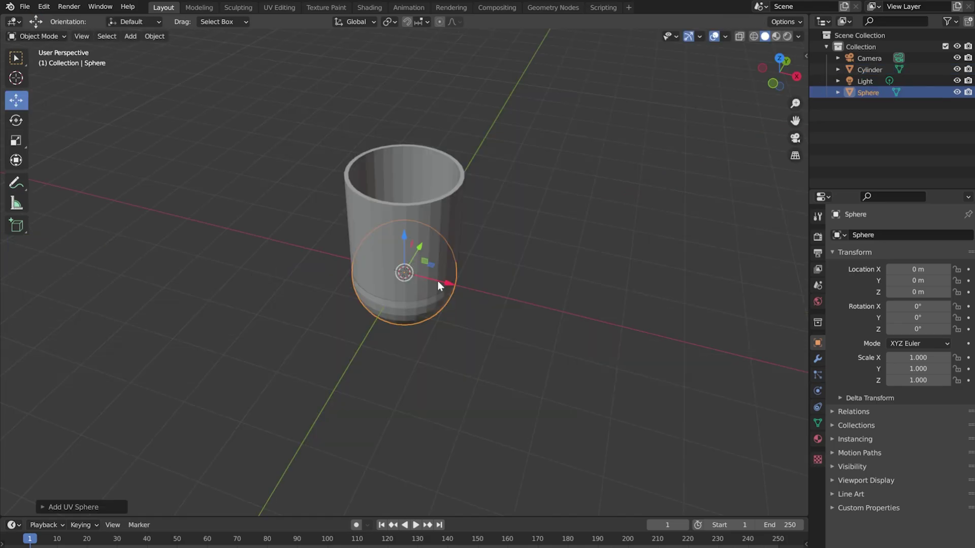
- Move the new UV sphere away from the pot's centre and extrude half of its faces sideways to elongate it as an eye
{"action": "left_click_drag", "start_coordinate": [437, 281], "coordinate": [251, 225]}
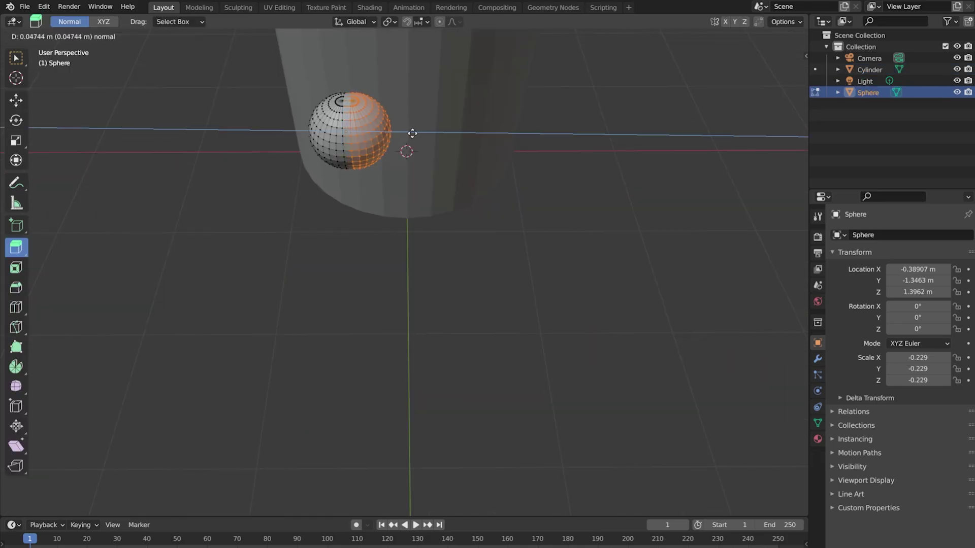
{"action": "left_click_drag", "start_coordinate": [414, 135], "coordinate": [420, 136]}
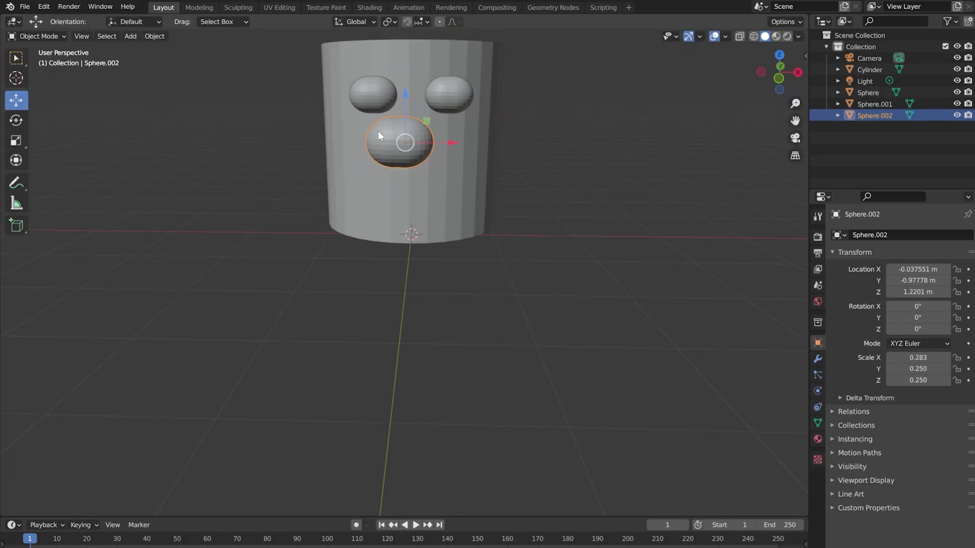
- Move the nose sphere to about X 0.066 m and Y -0.961 m against the front of the pot
{"action": "left_click_drag", "start_coordinate": [446, 141], "coordinate": [461, 144]}
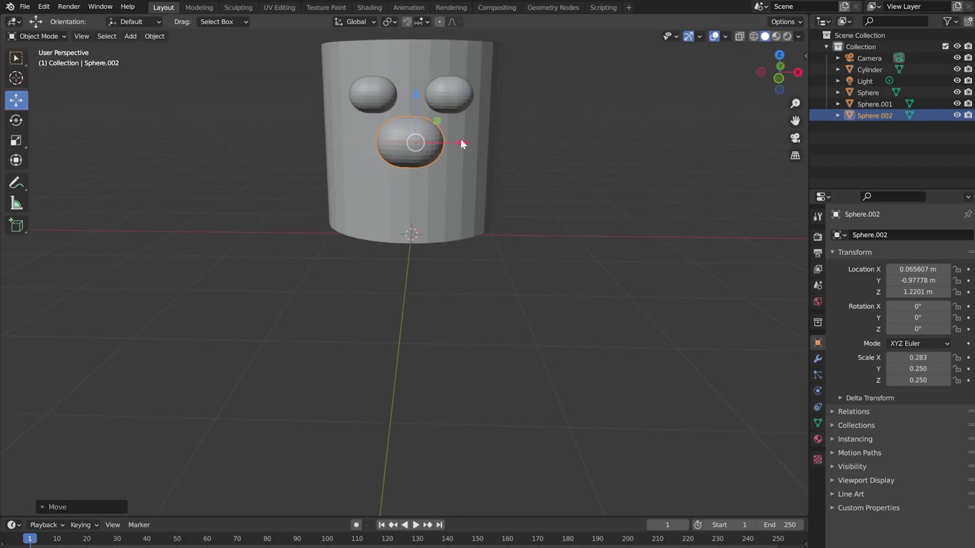
{"action": "middle_click_drag", "start_coordinate": [461, 144], "coordinate": [427, 218]}
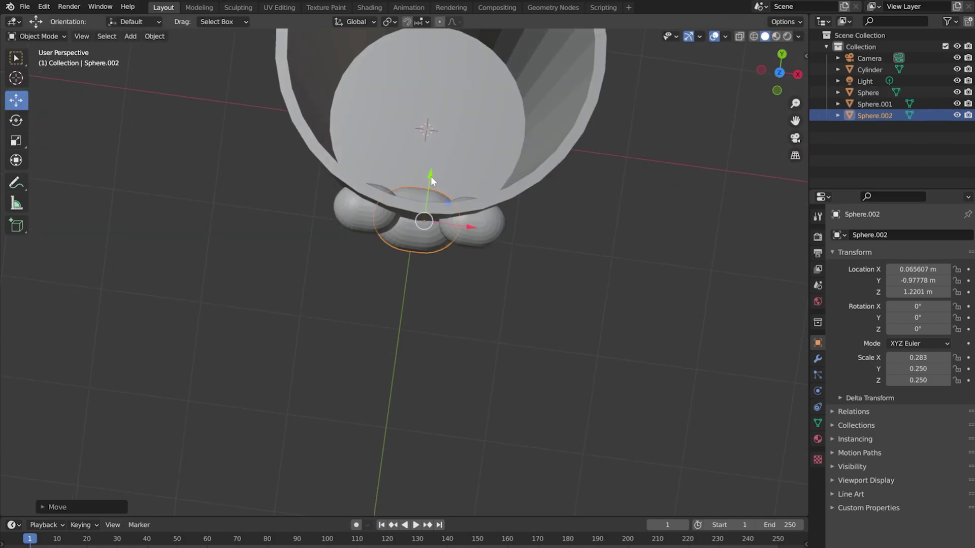
{"action": "mouse_move", "coordinate": [431, 180]}
{"action": "left_mouse_down"}
{"action": "mouse_move", "coordinate": [429, 201]}
{"action": "mouse_move", "coordinate": [430, 179]}
{"action": "left_mouse_up"}
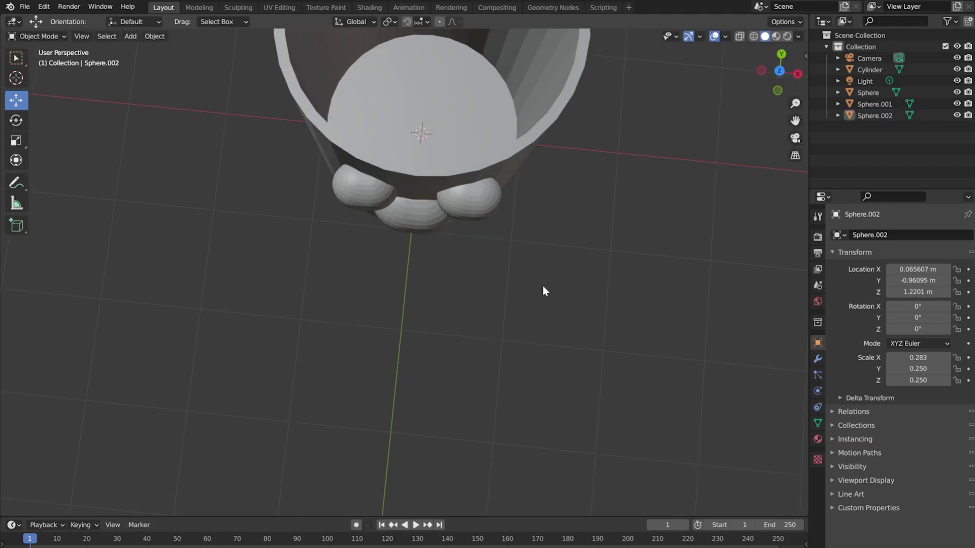
- Select the nose sphere together with the pot cylinder and add a Boolean modifier to the cylinder
{"action": "middle_click_drag", "start_coordinate": [543, 287], "coordinate": [485, 124]}
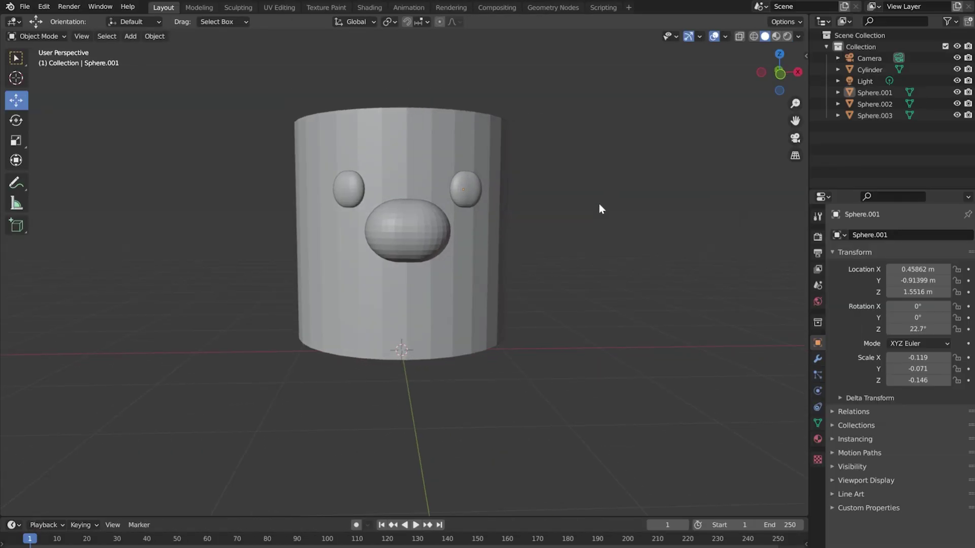
{"action": "middle_click_drag", "start_coordinate": [593, 226], "coordinate": [544, 274]}
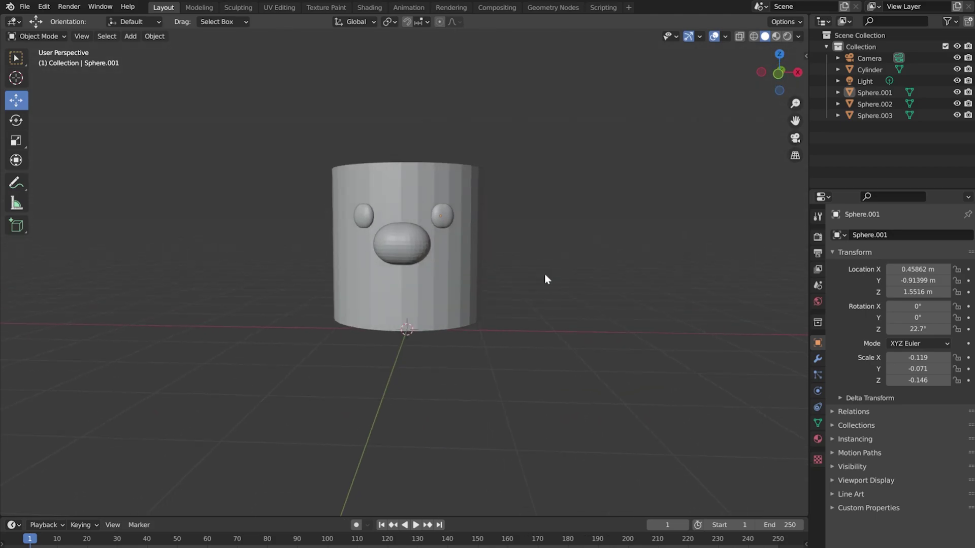
{"action": "left_click", "coordinate": [375, 254]}
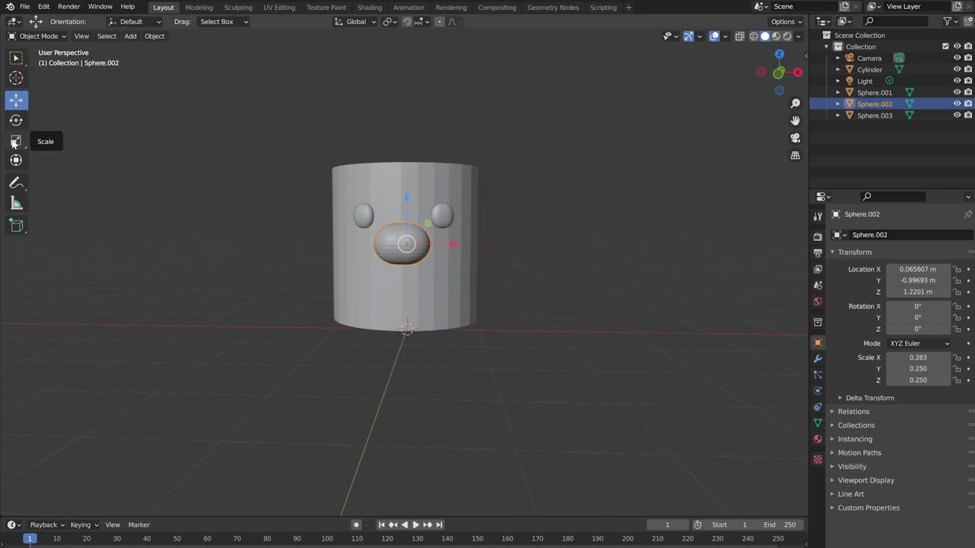
{"action": "middle_click_drag", "start_coordinate": [385, 284], "coordinate": [422, 271]}
{"action": "left_click", "coordinate": [901, 235]}
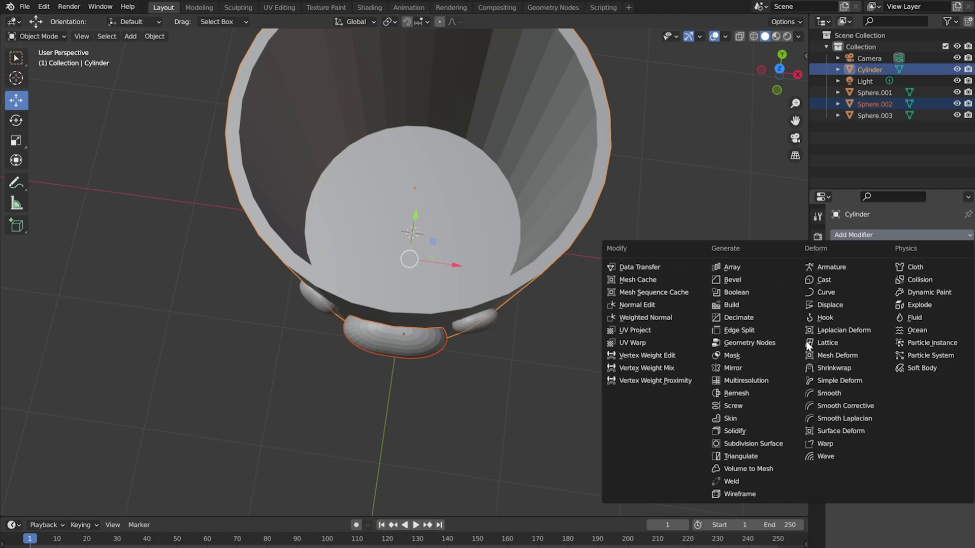
{"action": "left_click", "coordinate": [747, 296]}
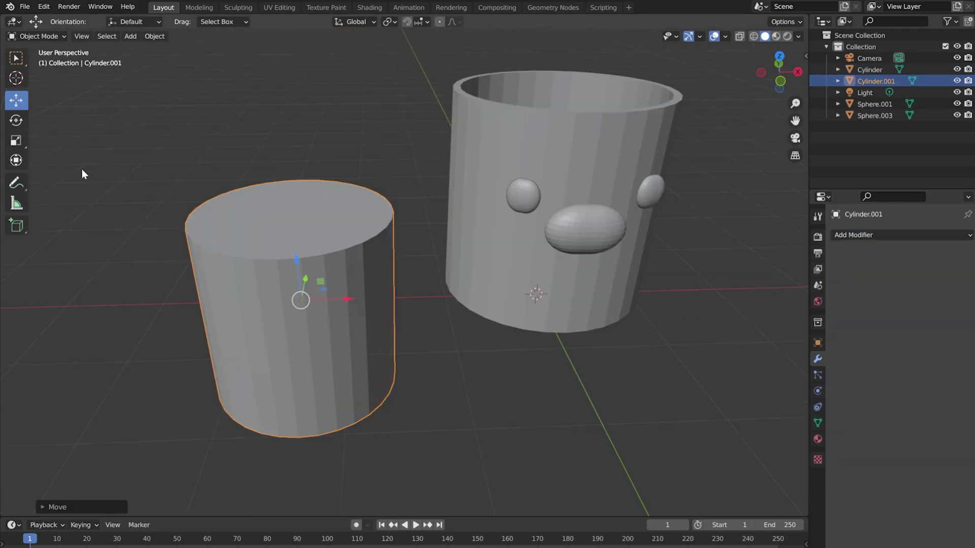
- Scale the solid cylinder beside the pot down along its Z axis to flatten it
{"action": "left_click", "coordinate": [16, 122]}
{"action": "left_click", "coordinate": [16, 140]}
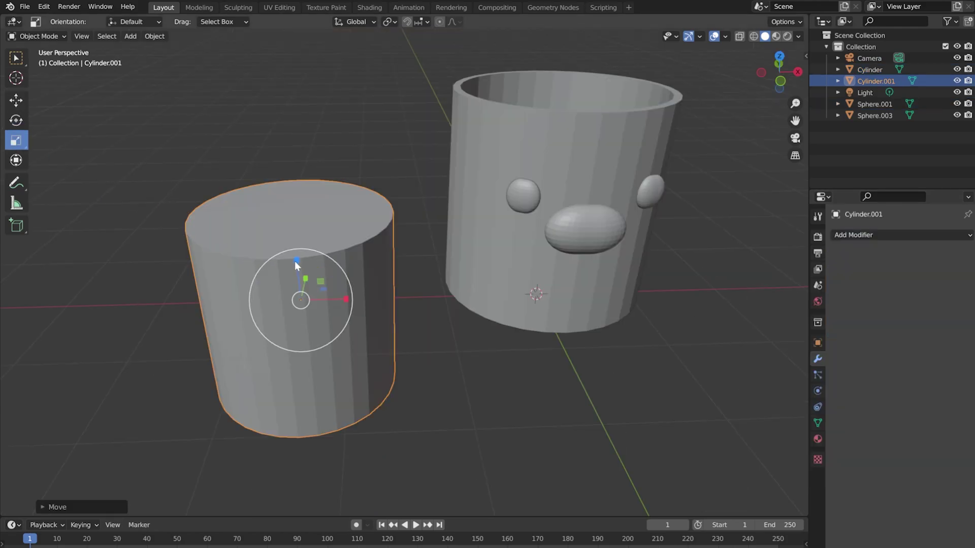
{"action": "left_click_drag", "start_coordinate": [297, 265], "coordinate": [300, 291]}
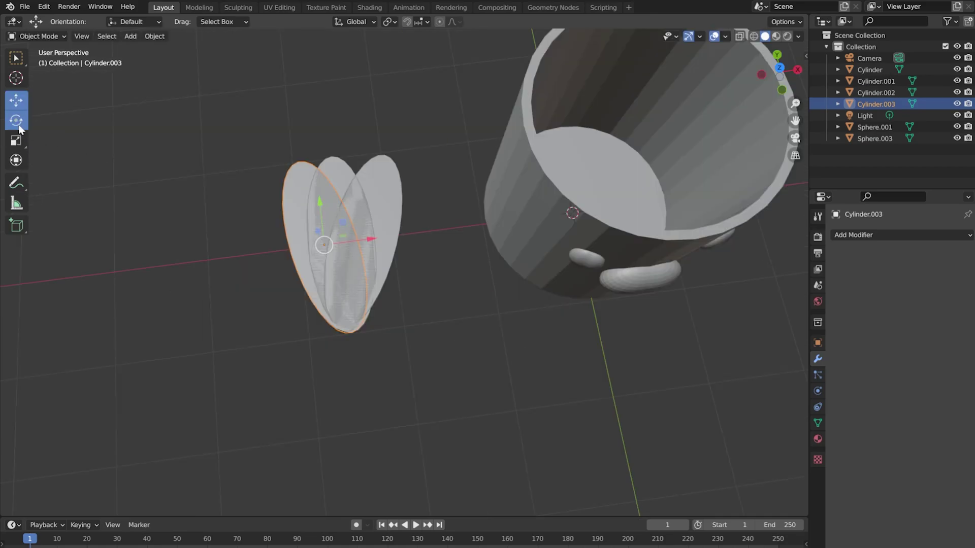
- Rotate the third flattened toe shape slightly outward about the Z axis and return to the Move tool
{"action": "left_click", "coordinate": [18, 124]}
{"action": "left_click_drag", "start_coordinate": [354, 272], "coordinate": [350, 276]}
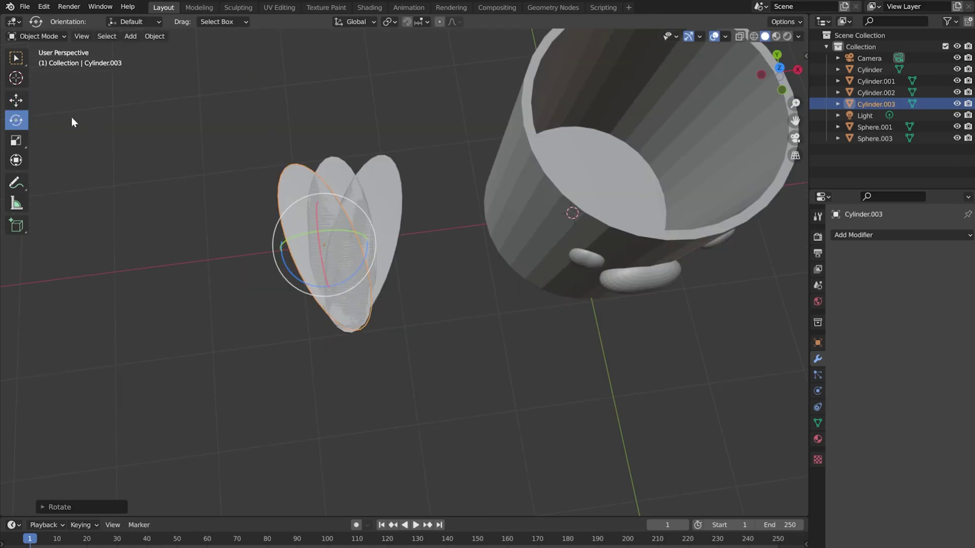
{"action": "left_click", "coordinate": [15, 100]}
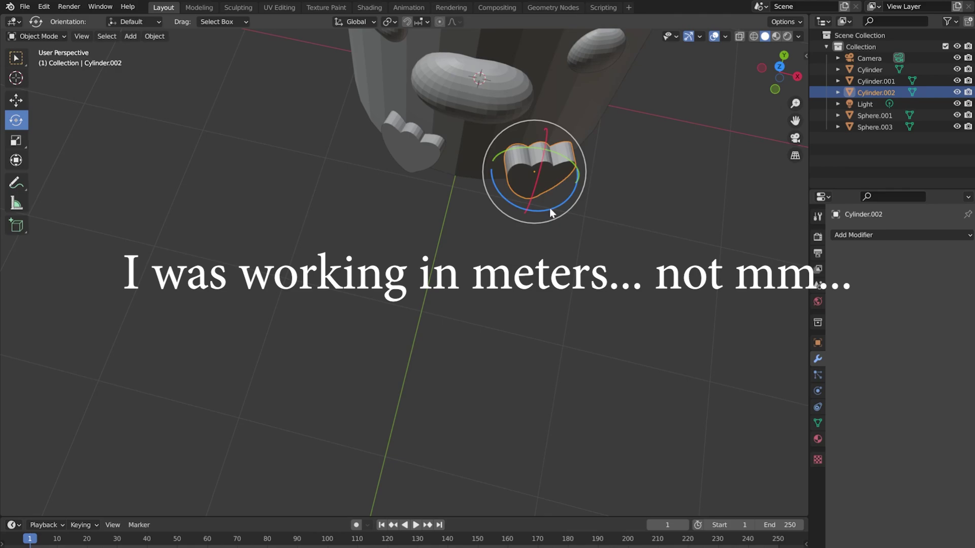
- Rotate the second paw slightly about the Z axis at the front of the pot and deselect it
{"action": "left_click_drag", "start_coordinate": [549, 208], "coordinate": [598, 217]}
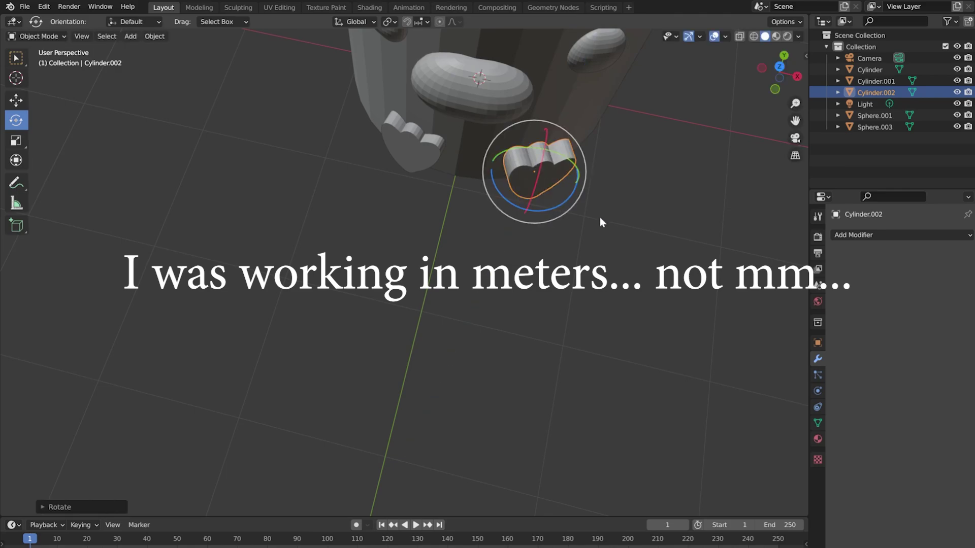
{"action": "left_click", "coordinate": [597, 217]}
{"action": "middle_click_drag", "start_coordinate": [598, 218], "coordinate": [553, 152]}
{"action": "scroll", "coordinate": [521, 203], "scroll_direction": "down", "scroll_amount": 5}
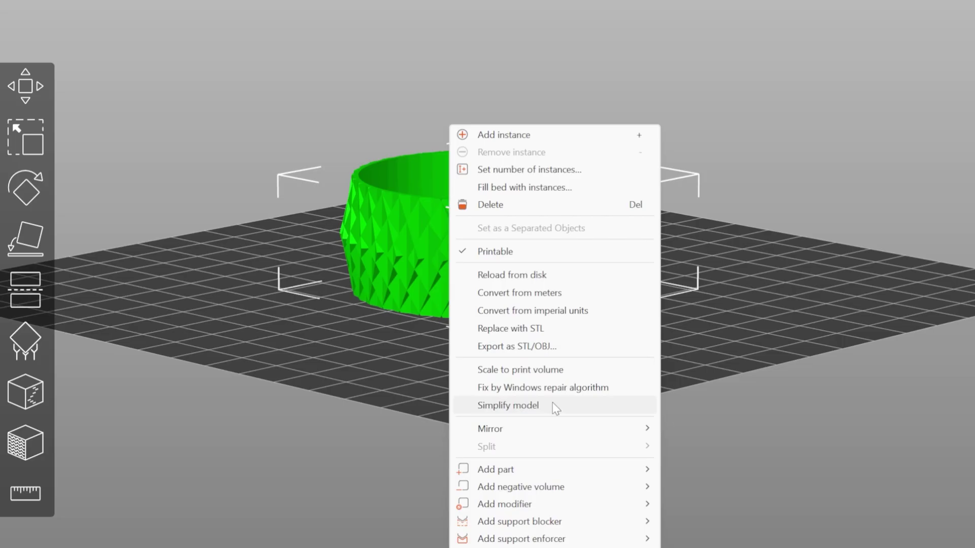
- Switch to PrusaSlicer and open model simplification for the Flower Pot 2_V2.STL mesh
{"action": "left_click", "coordinate": [507, 405]}
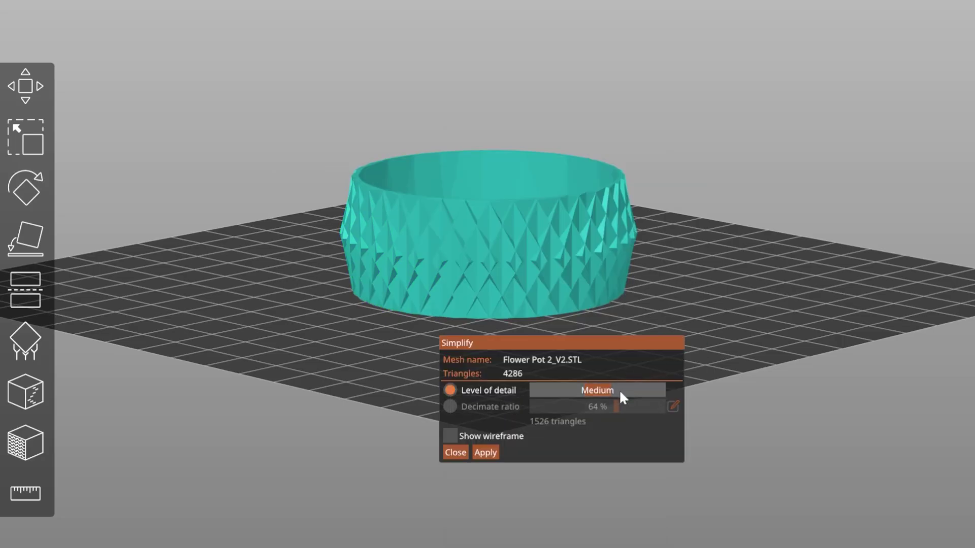